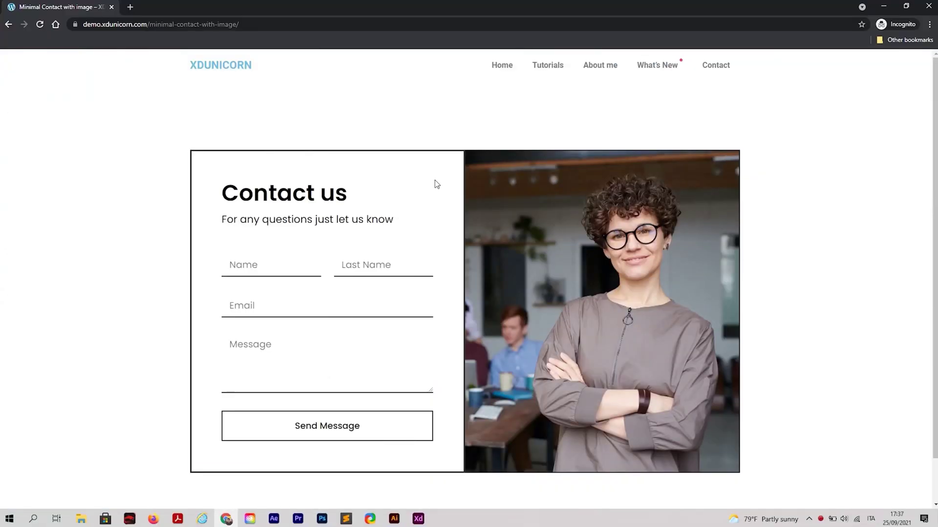
Step: Try the demo form fields, then open the 'Minimal Contact with image' page in Elementor
click(277, 268)
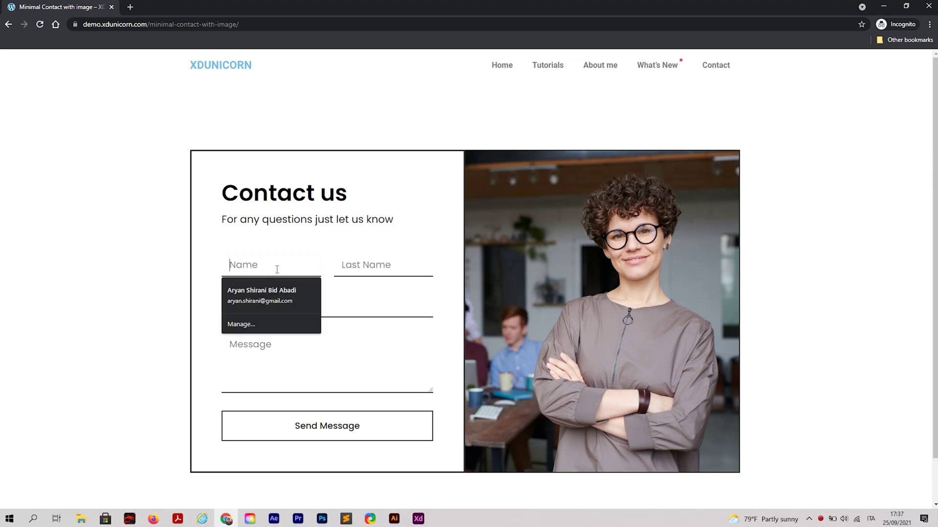
click(324, 311)
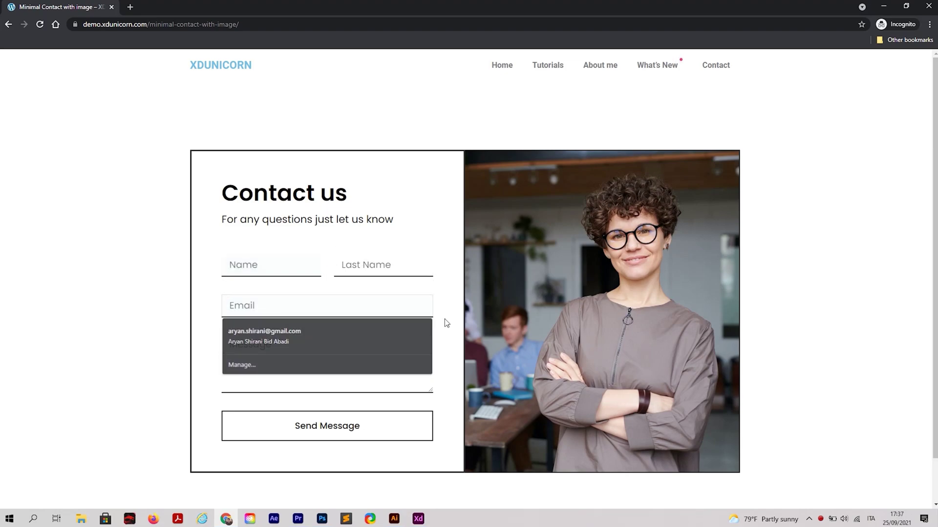
click(398, 363)
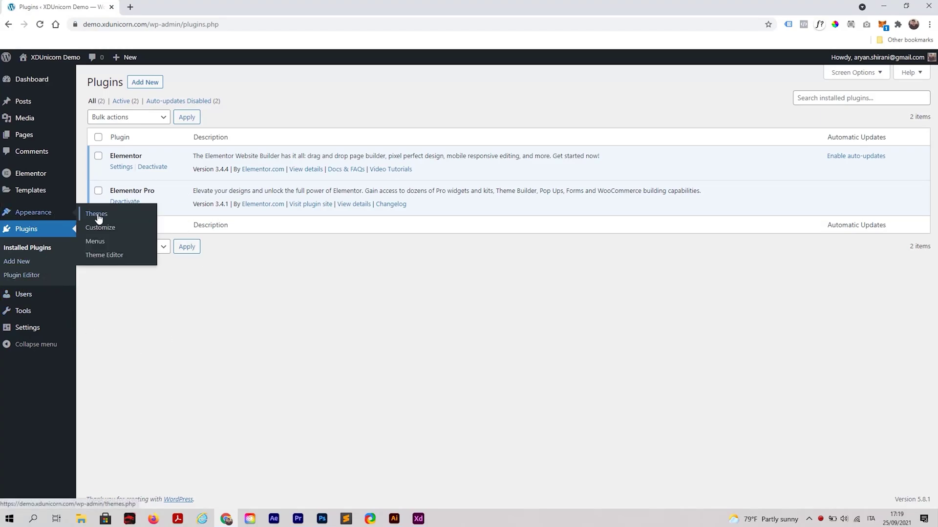
click(96, 214)
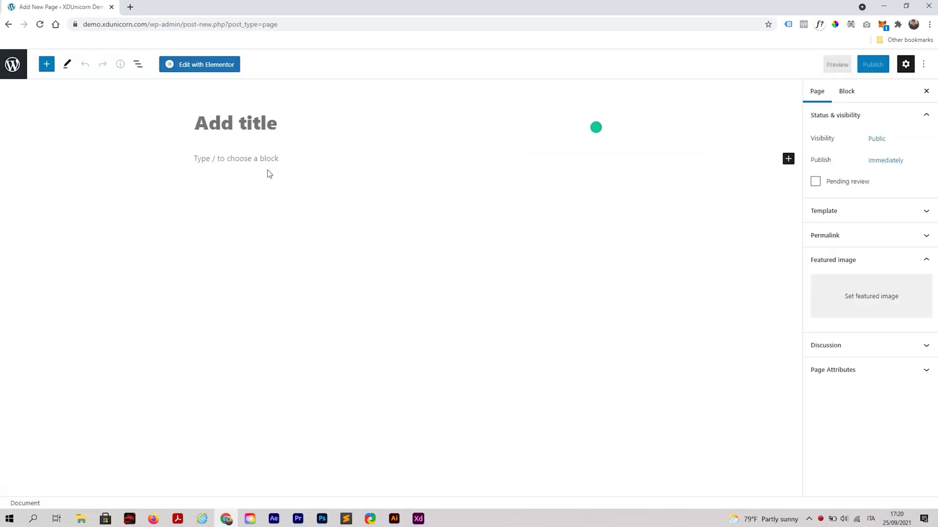
text(Minima)
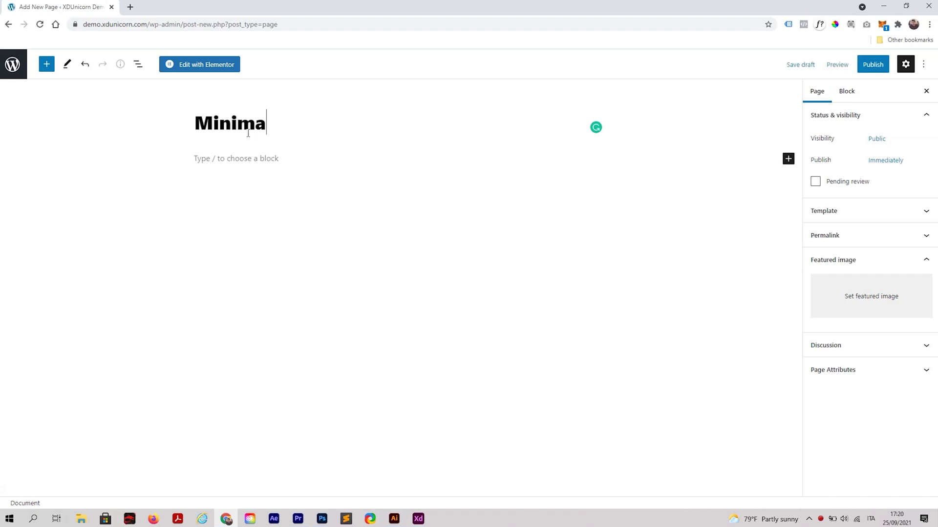
text(l Conta)
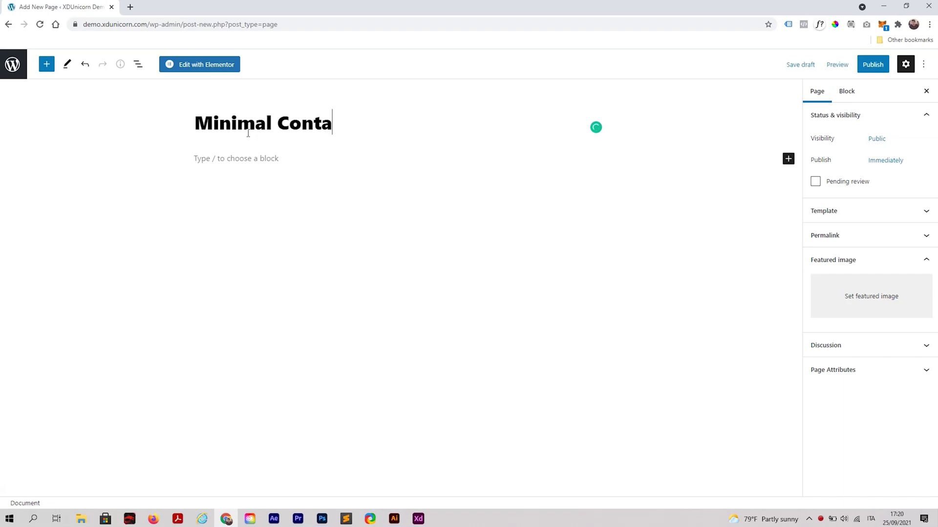
text(ct with i)
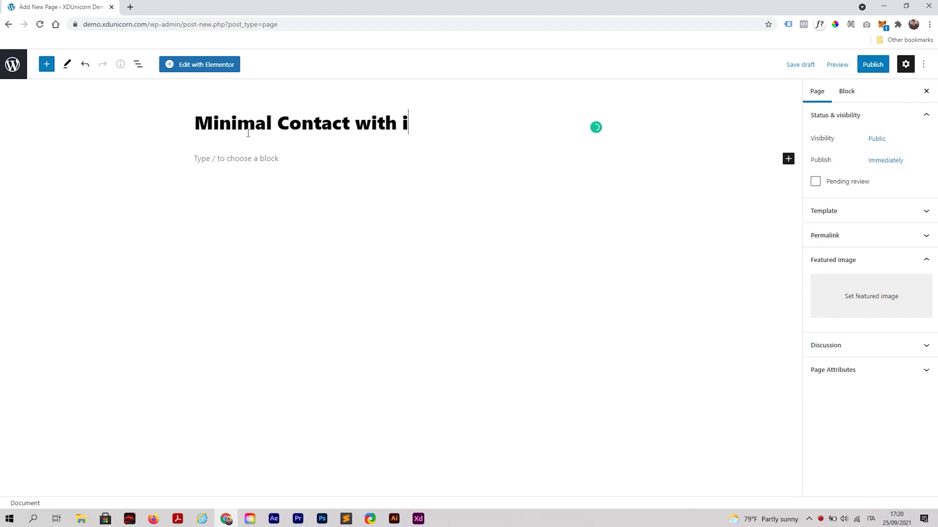
text(mage)
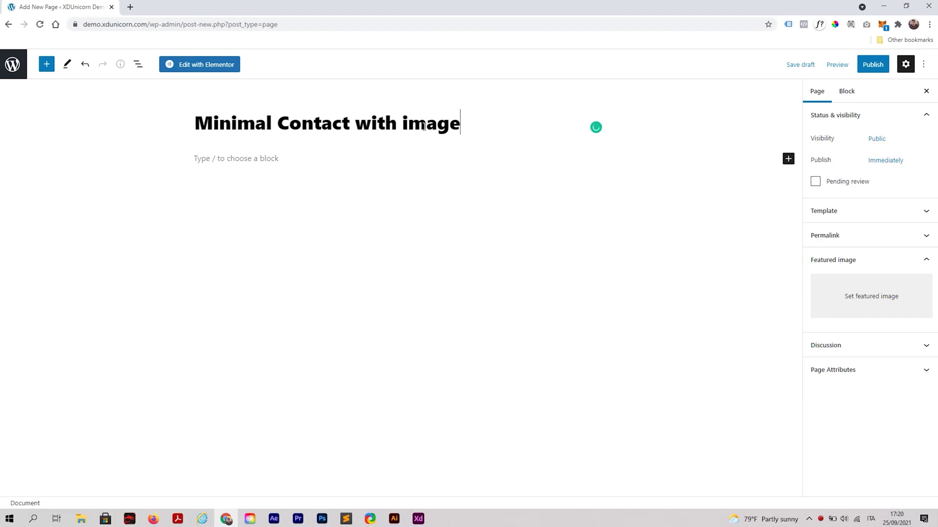
click(199, 65)
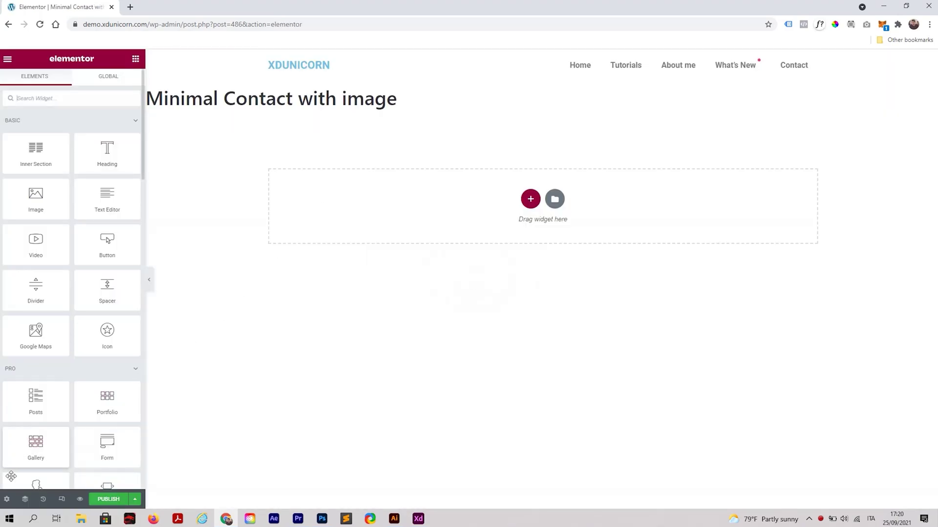
Step: Set the page layout to Elementor Full Width
click(6, 499)
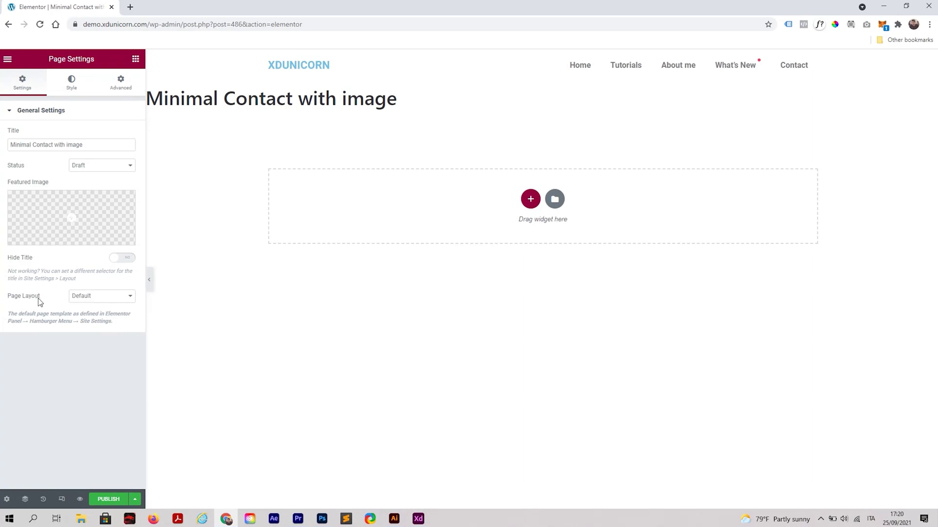
click(103, 296)
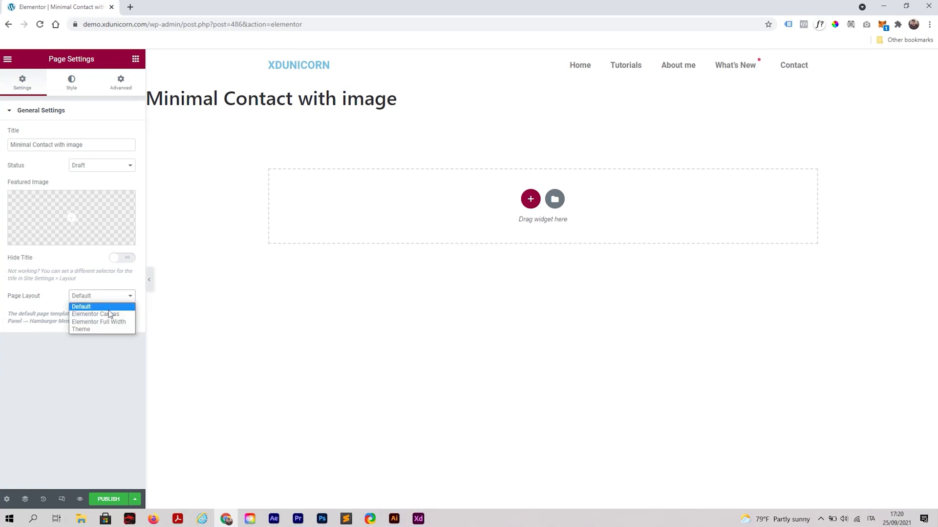
click(107, 322)
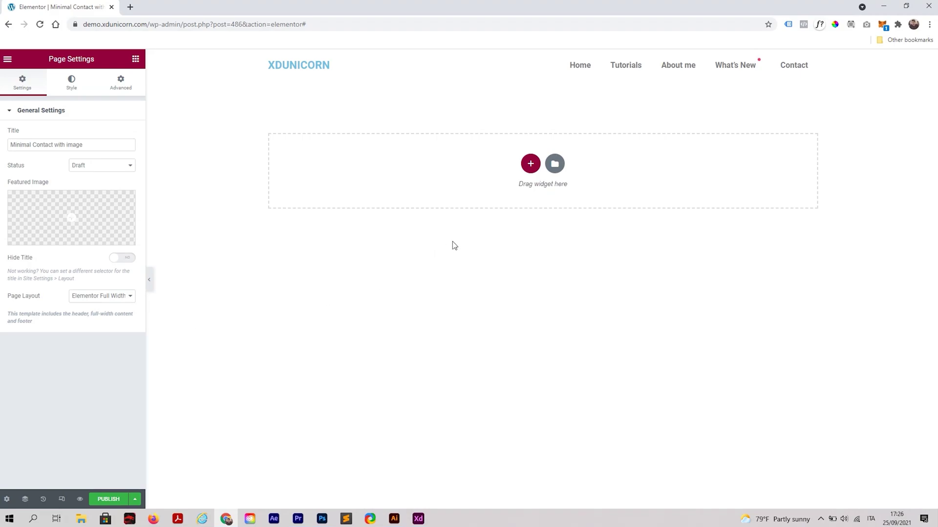
Step: Add a single-column section with Fit To Screen height
click(530, 164)
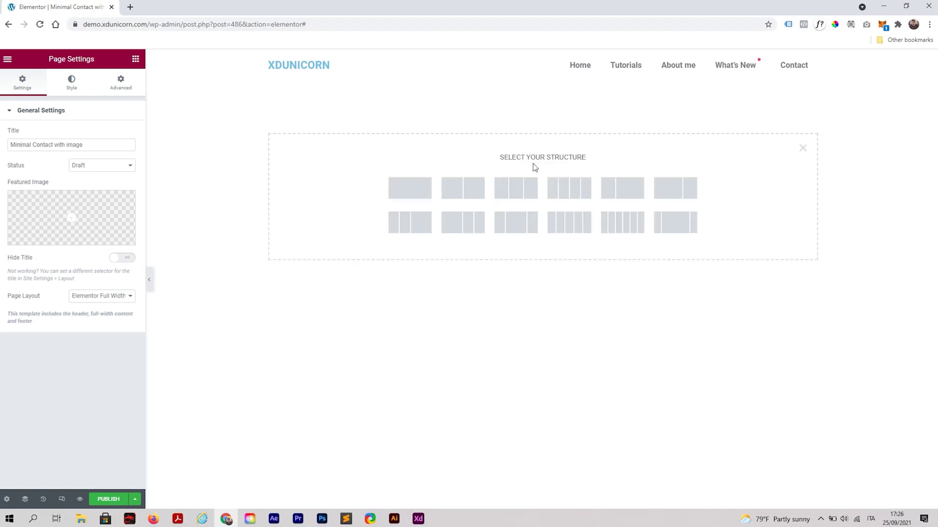
click(415, 191)
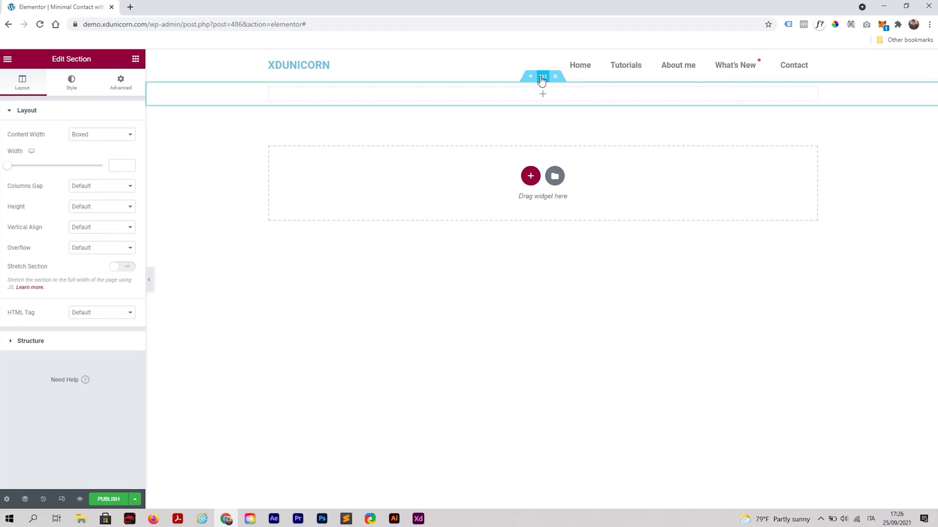
click(115, 208)
click(100, 225)
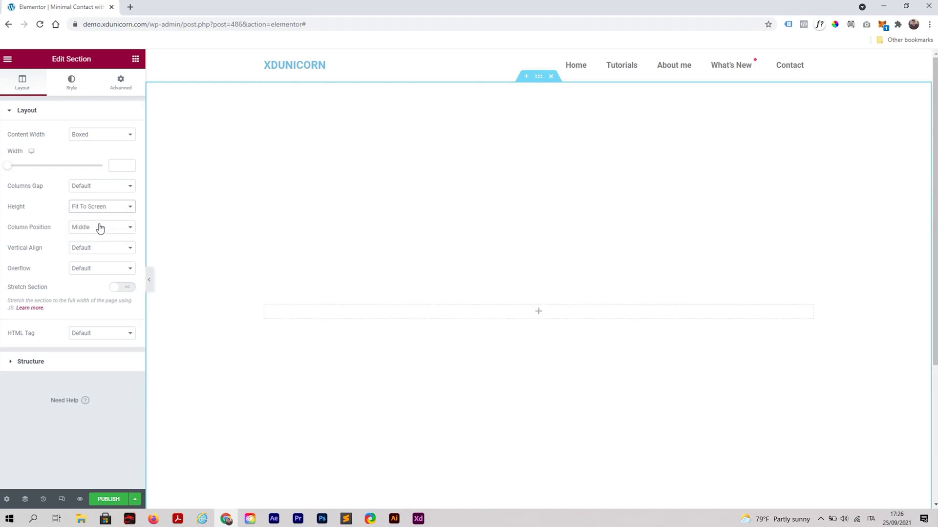
click(136, 59)
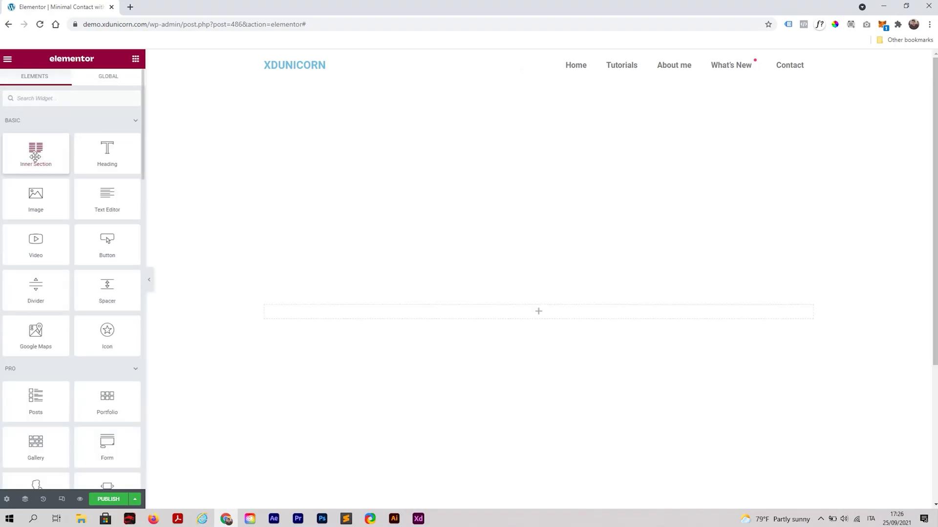
Step: Place a two-column inner section with a form in its left column
drag(35, 156, 353, 313)
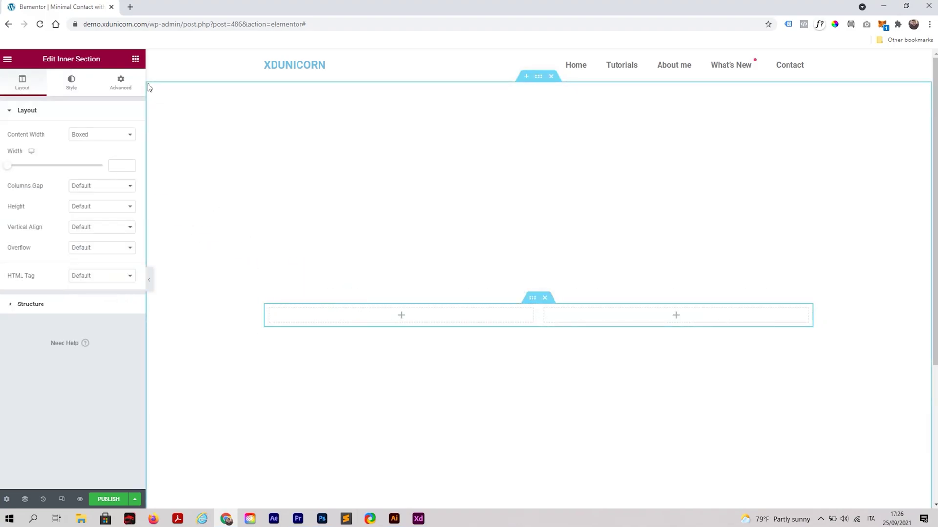
click(135, 59)
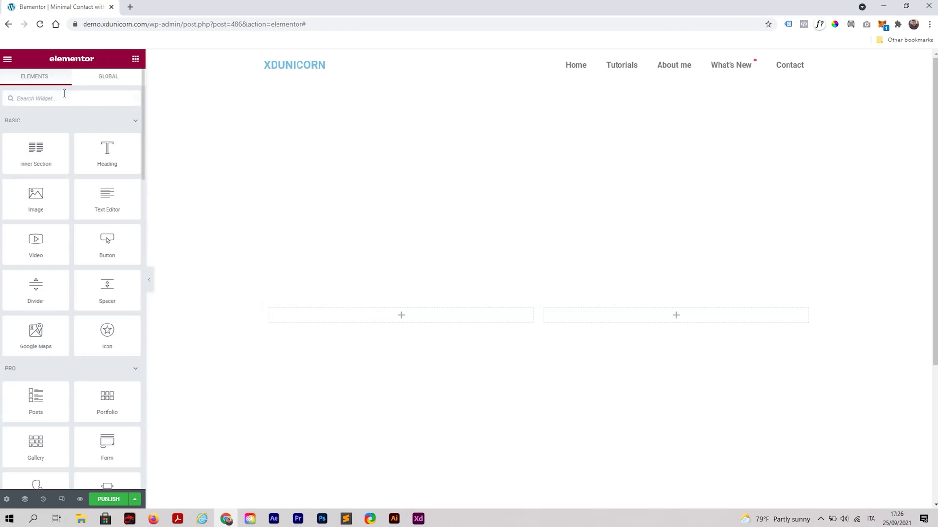
text(form)
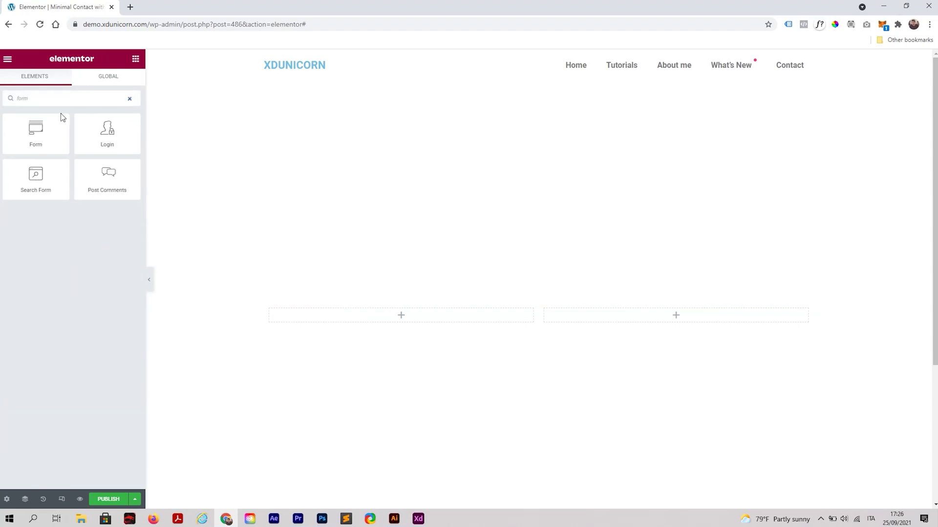
drag(33, 129, 371, 315)
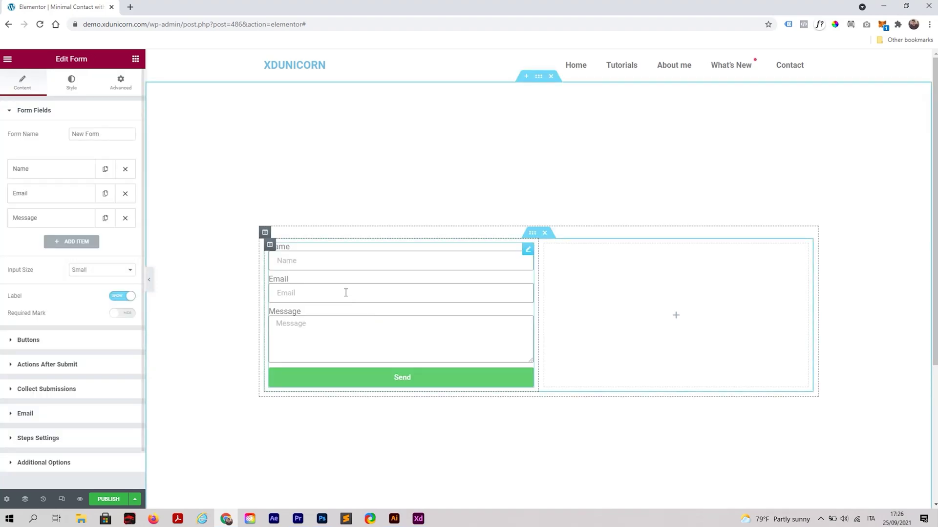
Step: Duplicate the Name field into a Last Name field, making both fields half width
click(105, 169)
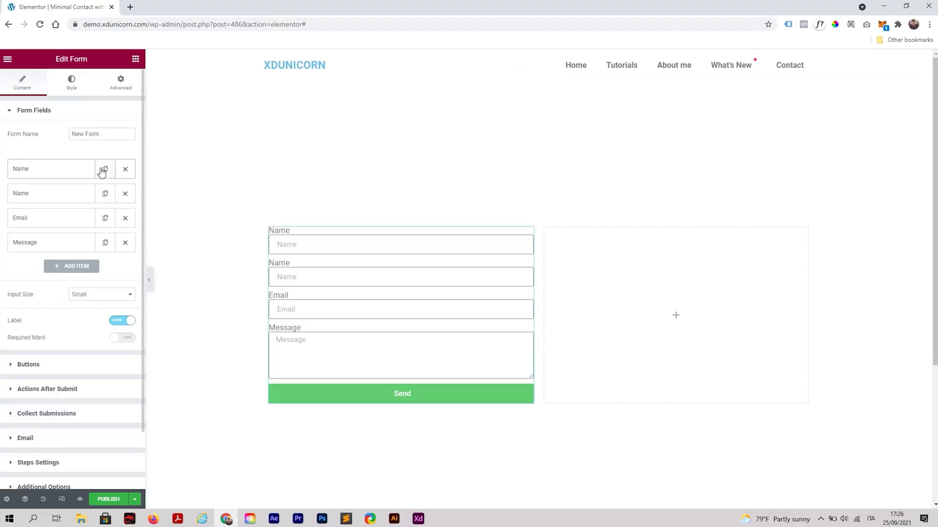
click(74, 194)
click(94, 251)
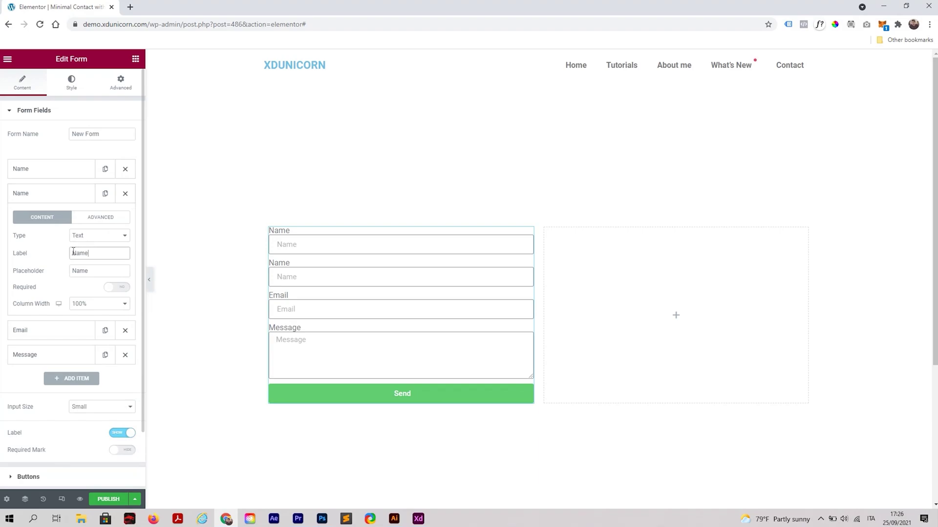
text(Last)
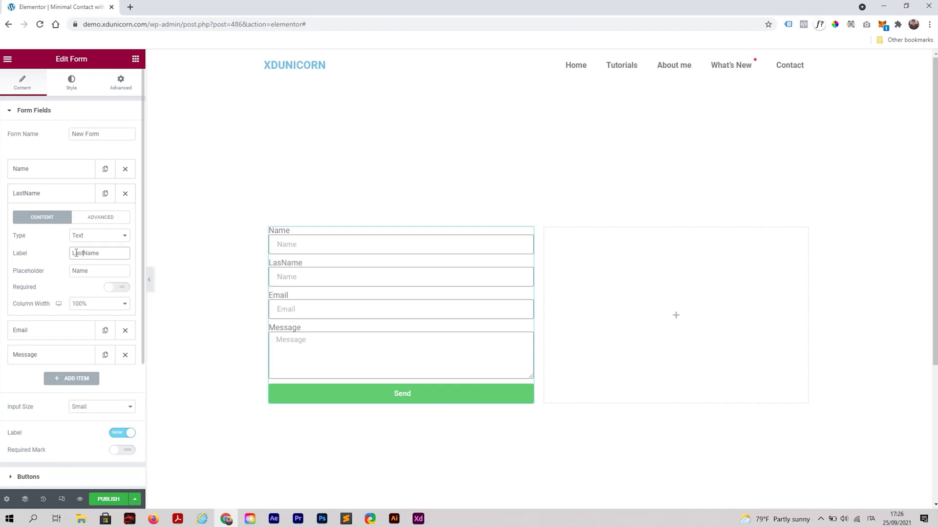
click(77, 270)
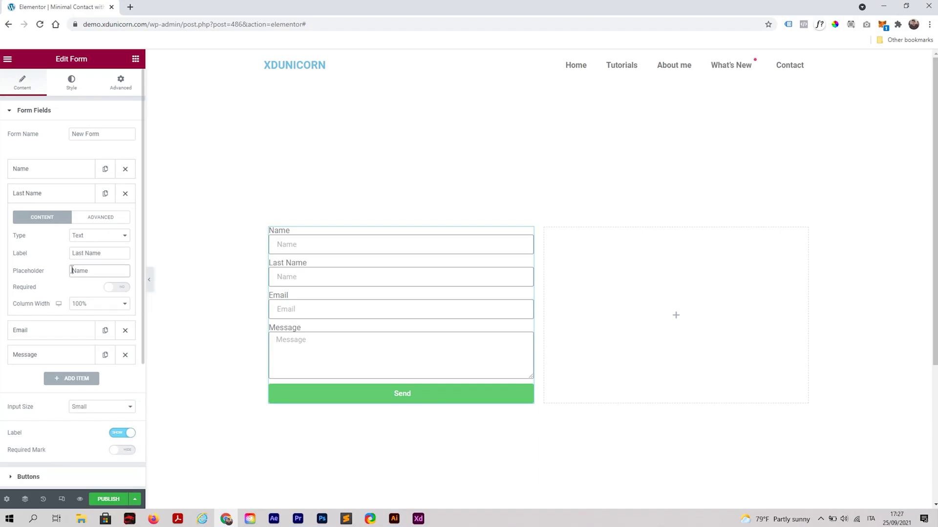
text(Last)
click(97, 297)
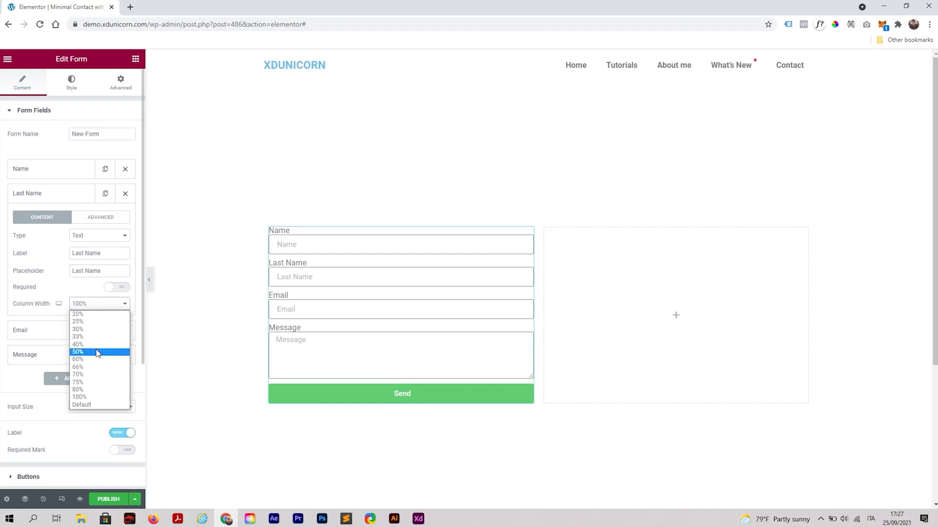
click(98, 355)
click(73, 177)
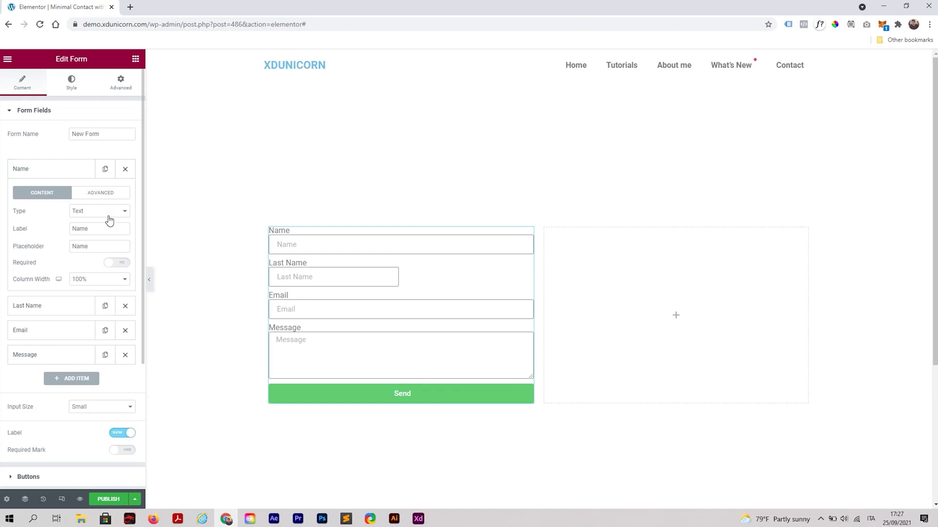
click(87, 281)
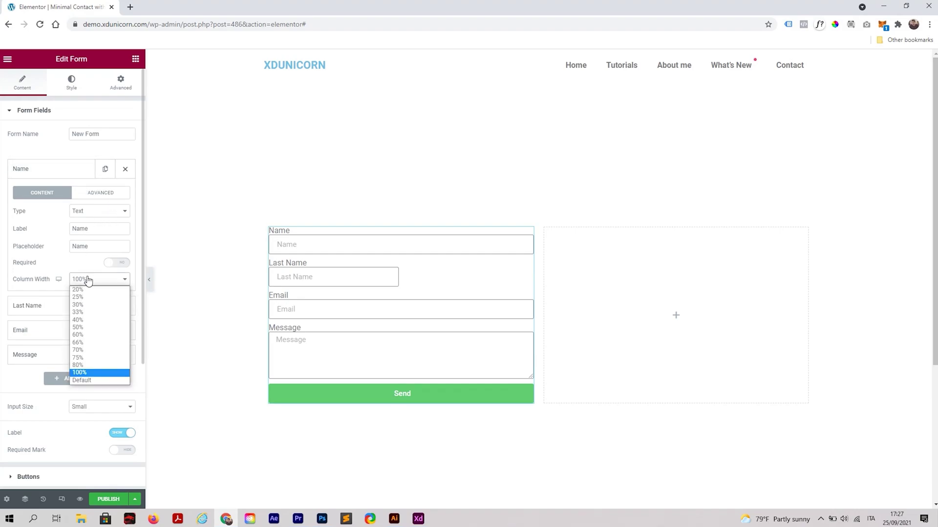
click(95, 329)
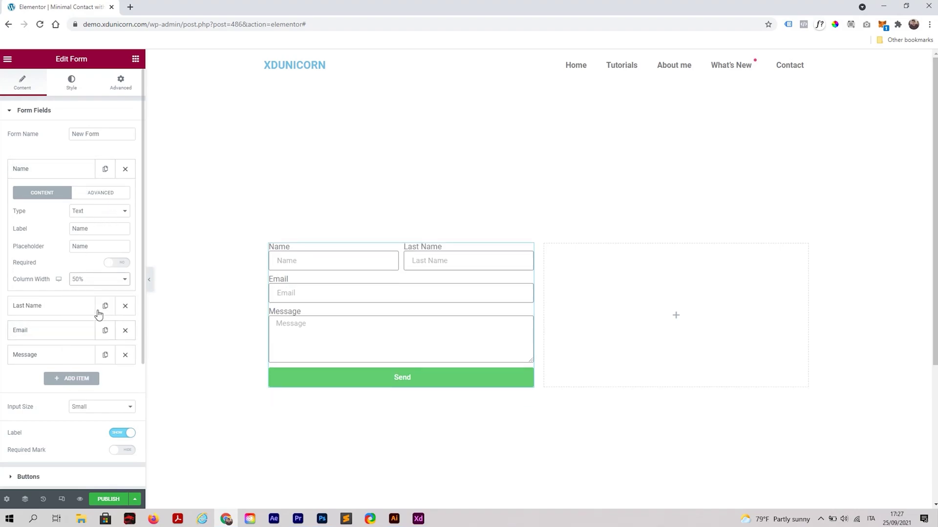
scroll(64, 361, down, 1)
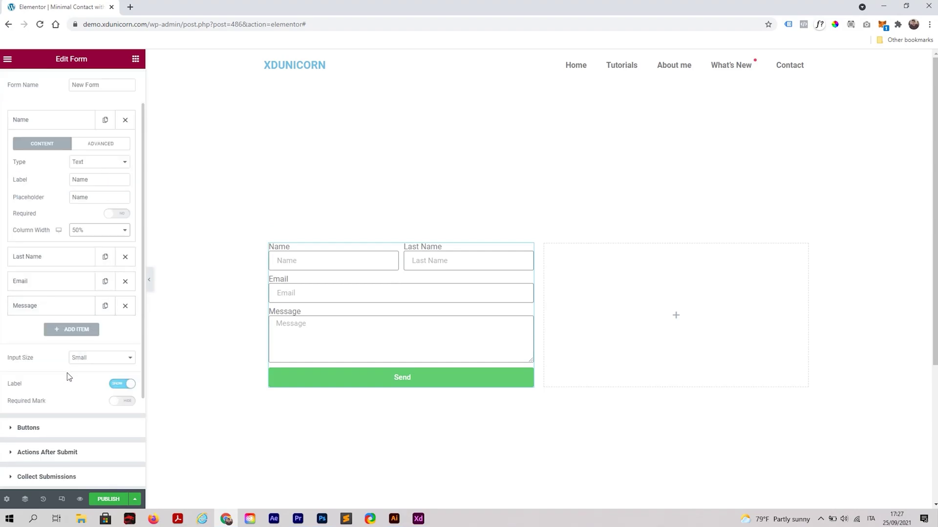
Step: Set the form's Input Size to Medium and hide the field labels
click(102, 362)
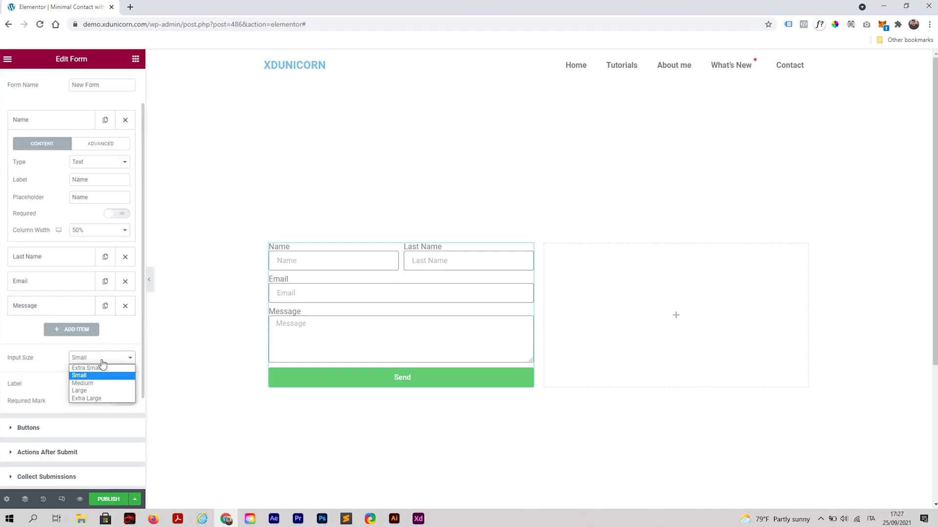
click(102, 391)
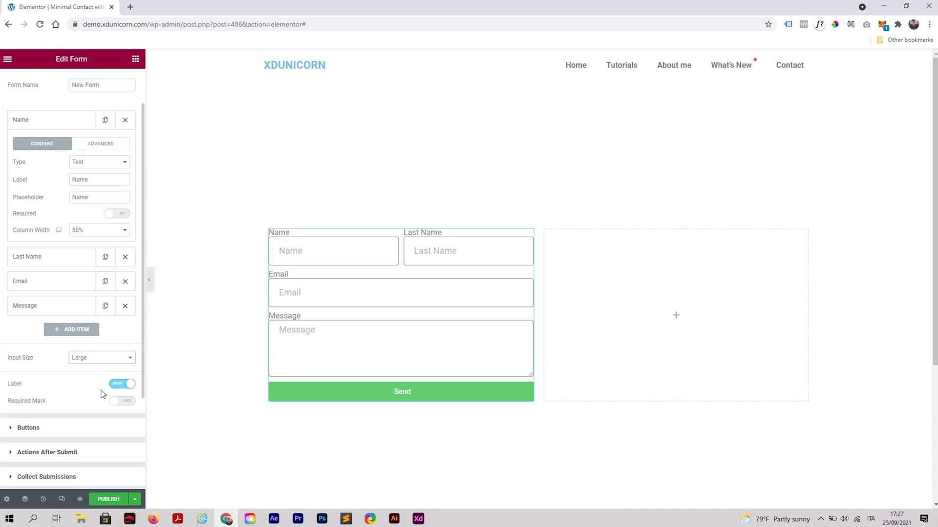
click(91, 360)
click(97, 383)
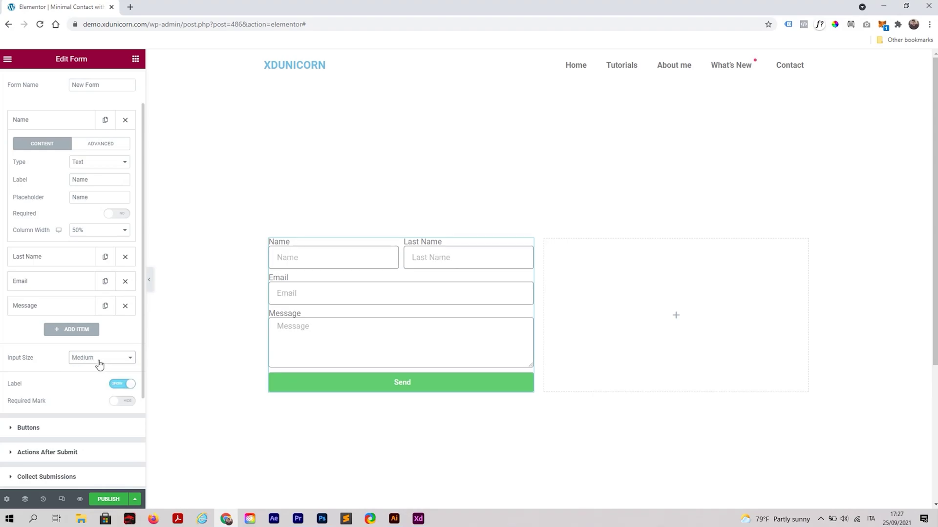
click(125, 385)
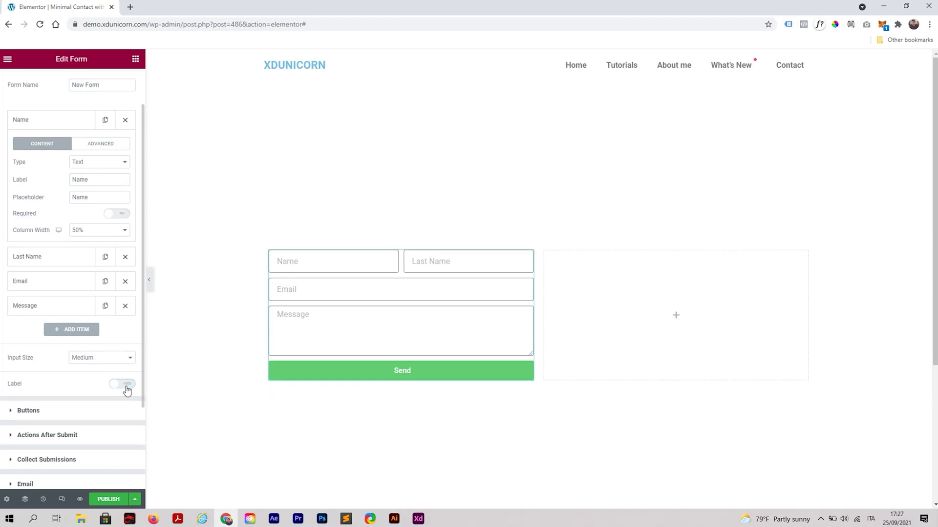
scroll(96, 378, down, 2)
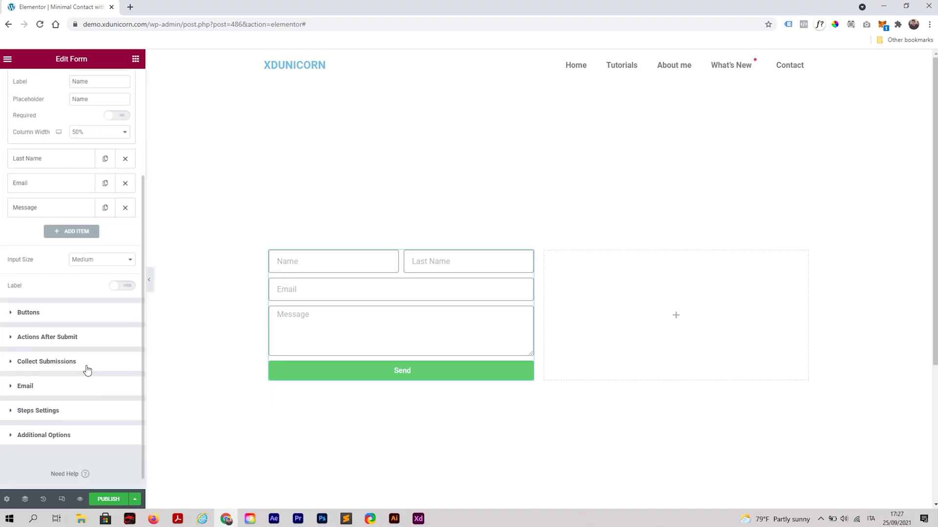
Step: Append ' Message' so the submit button reads 'Send Message', then view the Email settings
click(64, 318)
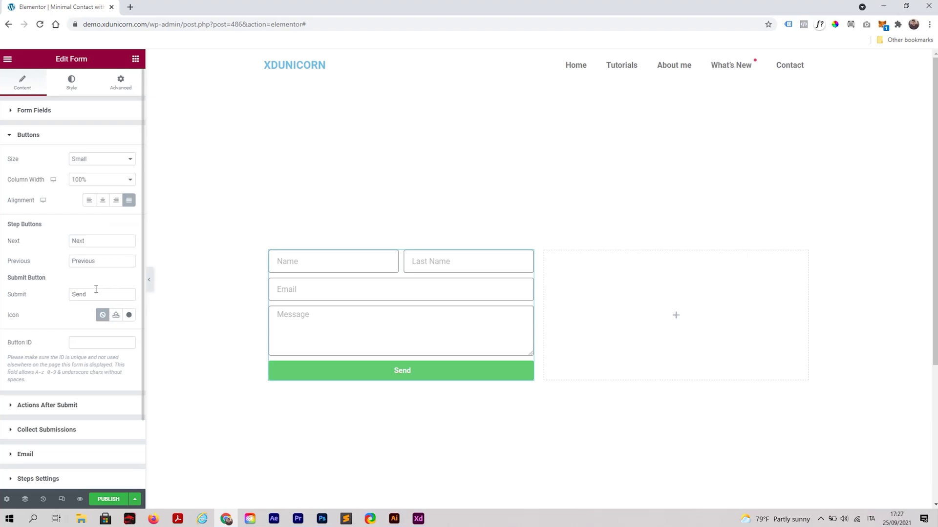
click(99, 291)
text(Mess)
text(age)
scroll(93, 291, down, 1)
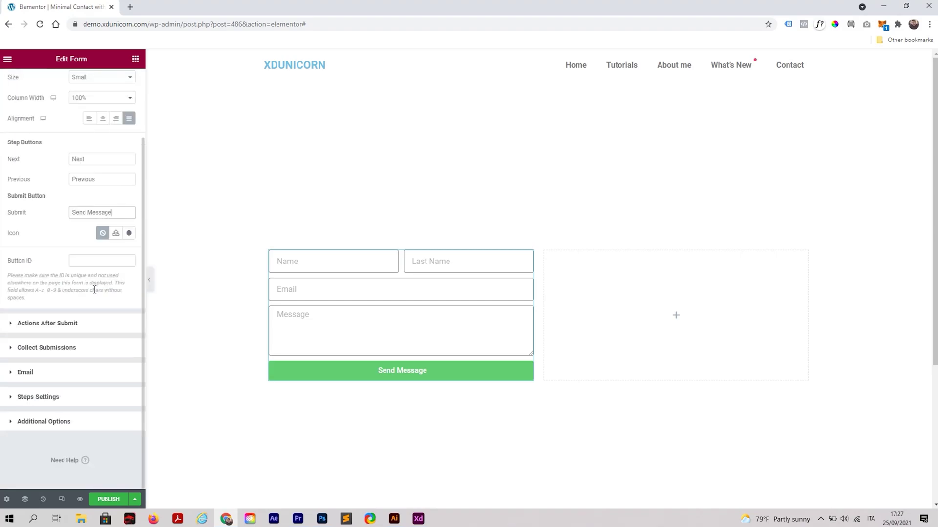
click(40, 377)
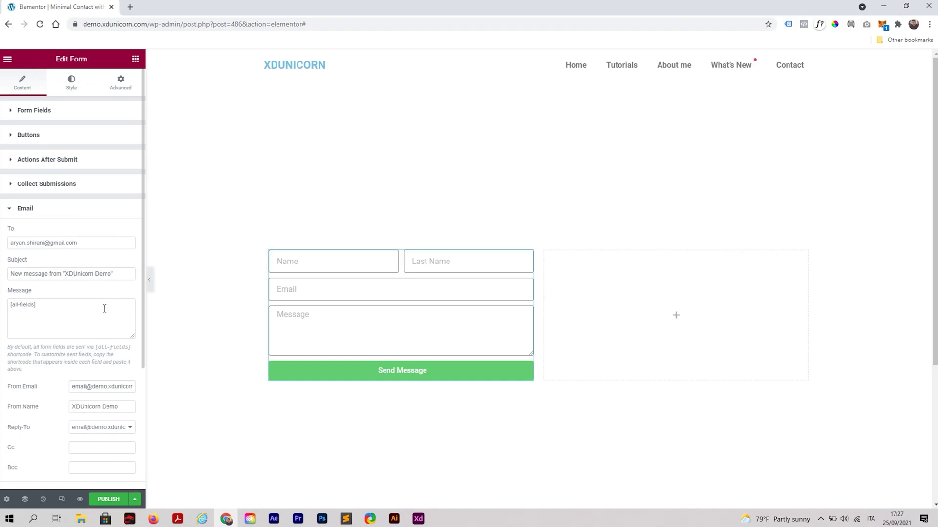
Step: Widen the form's Columns Gap and Rows Gap on the Style tab
click(72, 87)
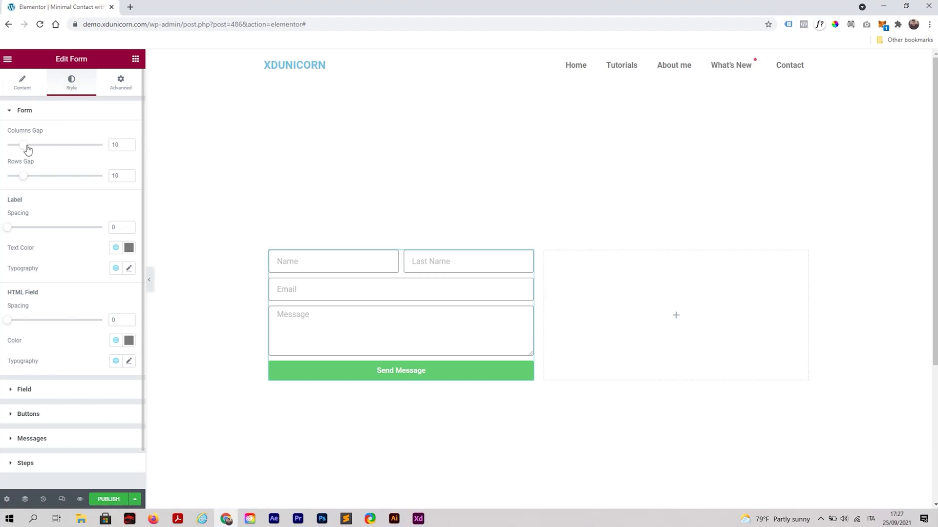
drag(27, 149, 53, 151)
drag(26, 182, 64, 181)
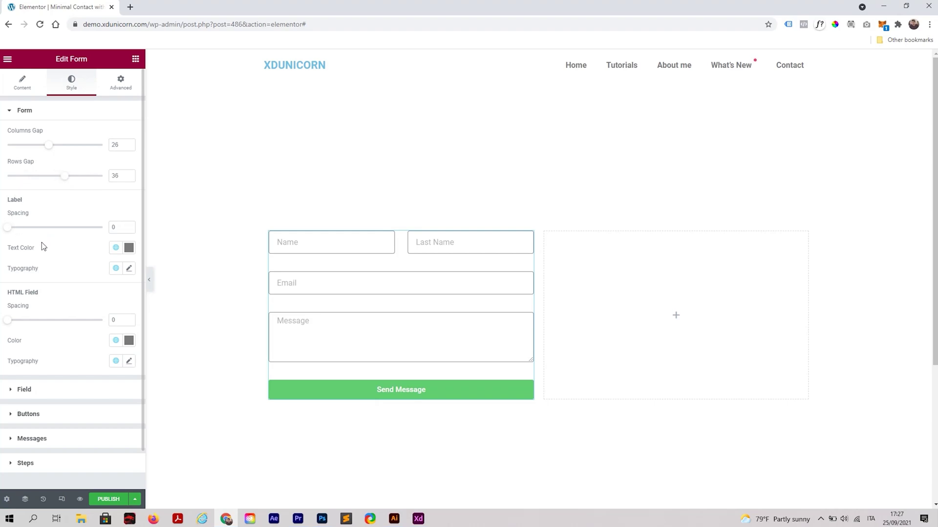
Step: Make the field text black Poppins at about 20 px
click(41, 391)
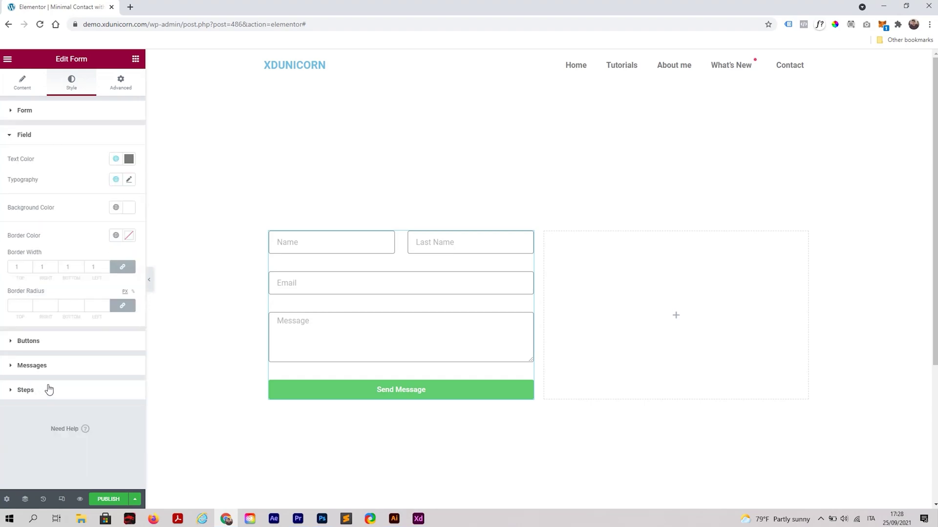
click(129, 159)
drag(99, 220, 3, 297)
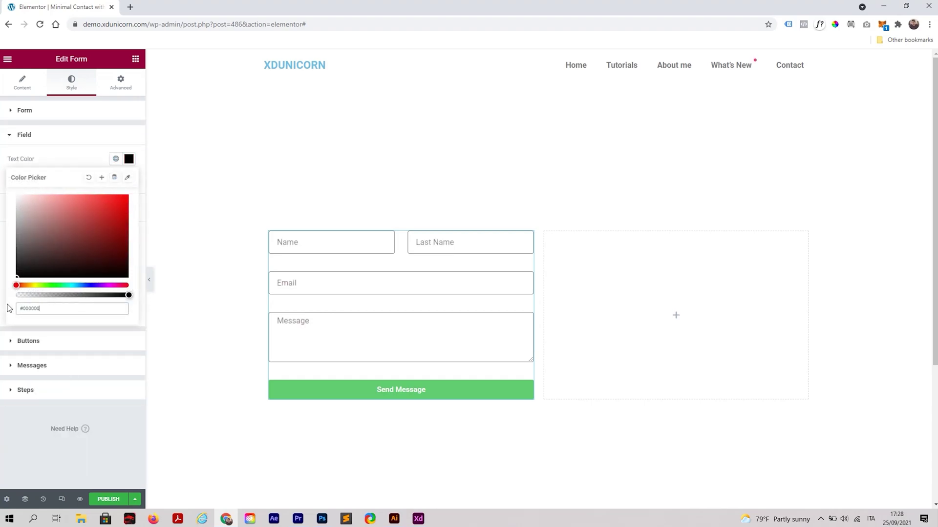
click(93, 159)
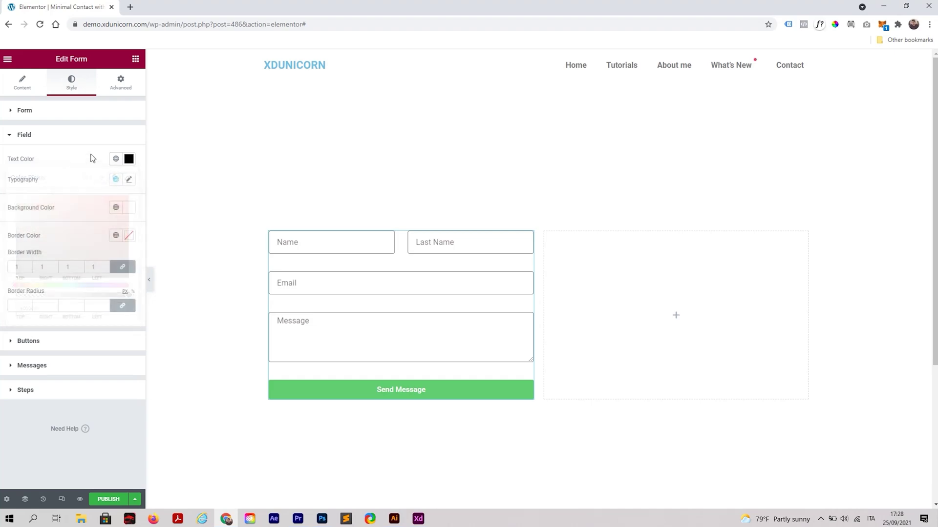
click(129, 180)
click(105, 229)
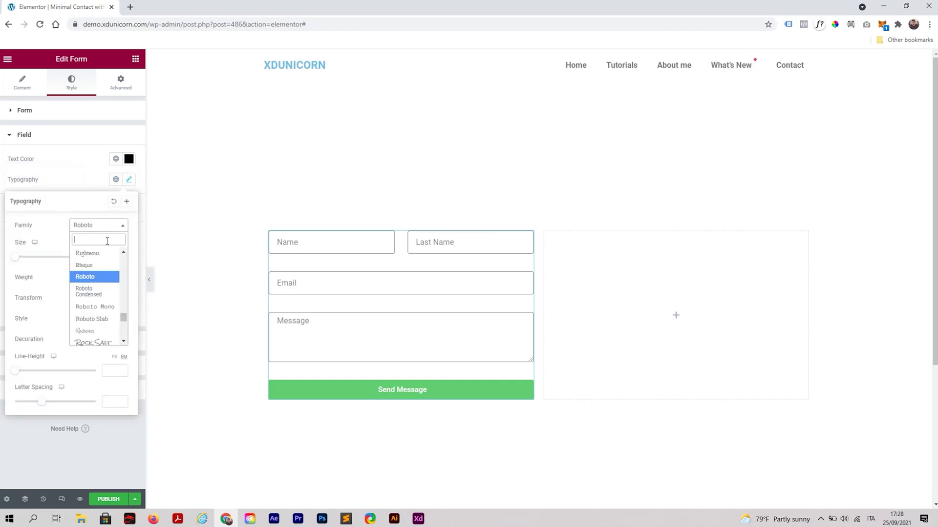
text(popp)
key(Return)
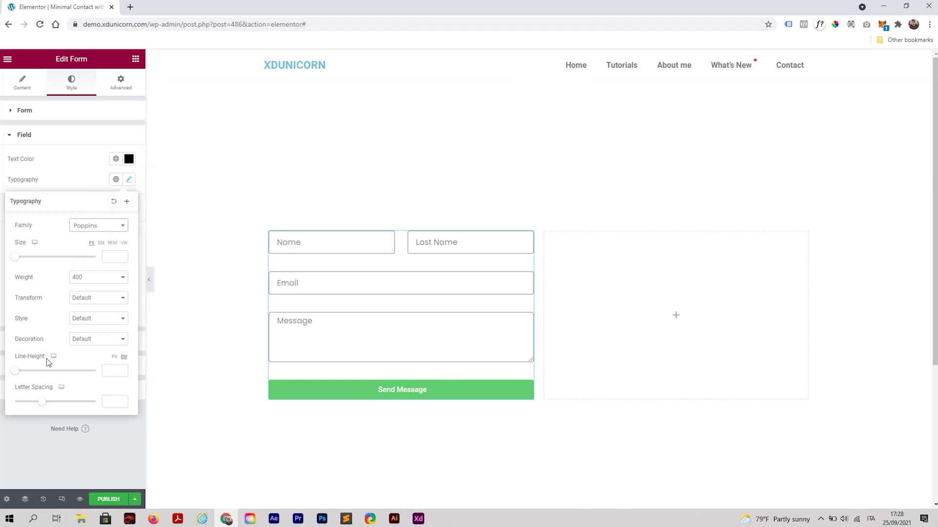
click(23, 259)
drag(22, 260, 24, 261)
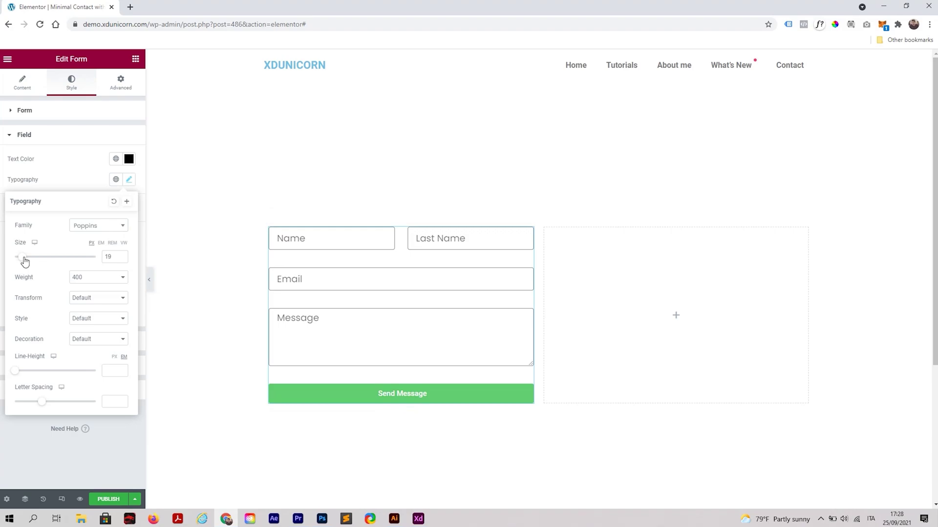
click(84, 186)
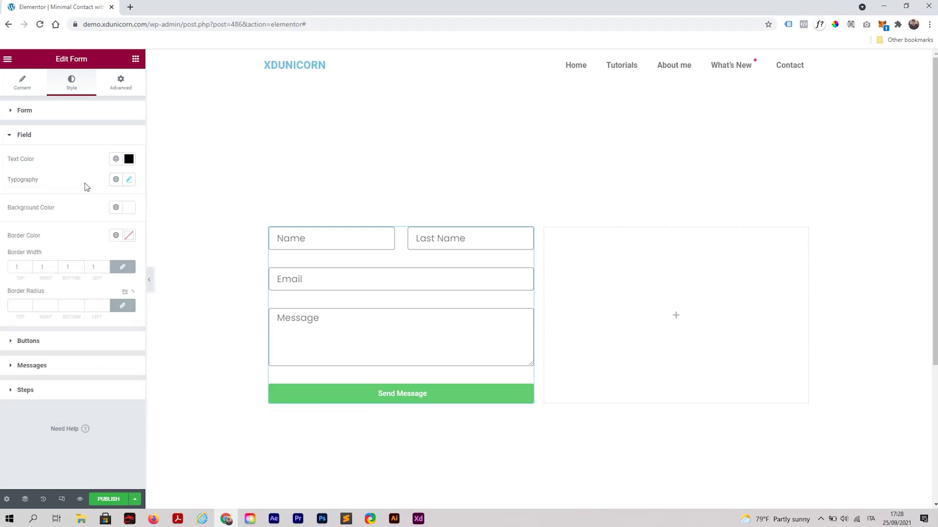
Step: Give the fields a black border with top width 0, a 2 px bottom, and square corners
click(129, 237)
drag(95, 279, 2, 370)
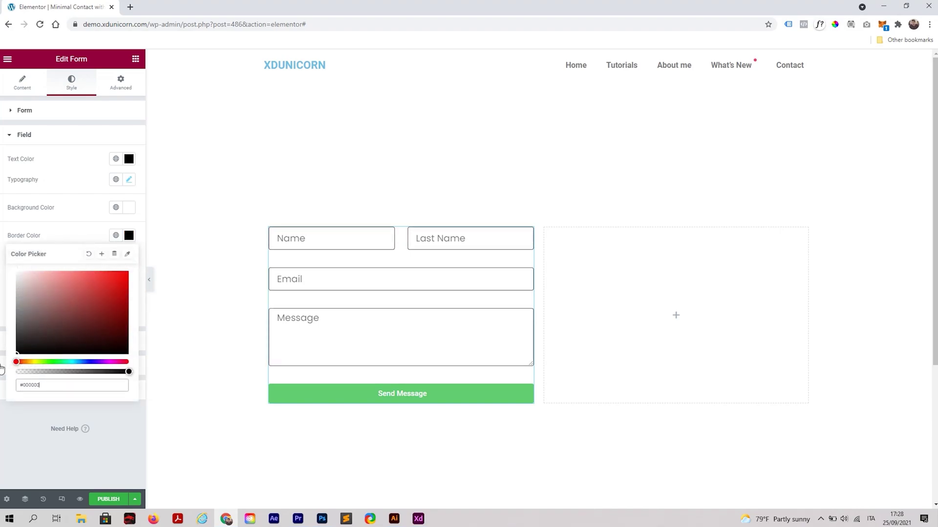
click(80, 236)
mouse_move(71, 267)
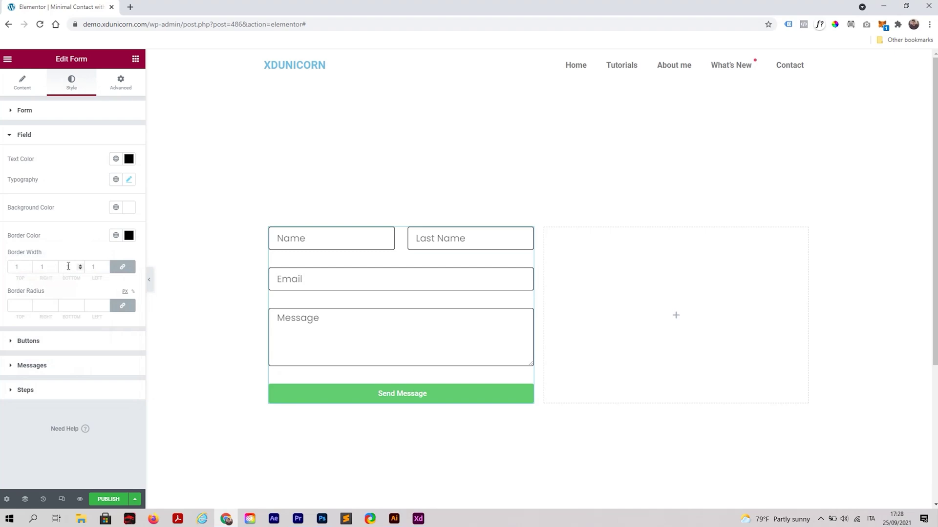
click(20, 267)
text(0)
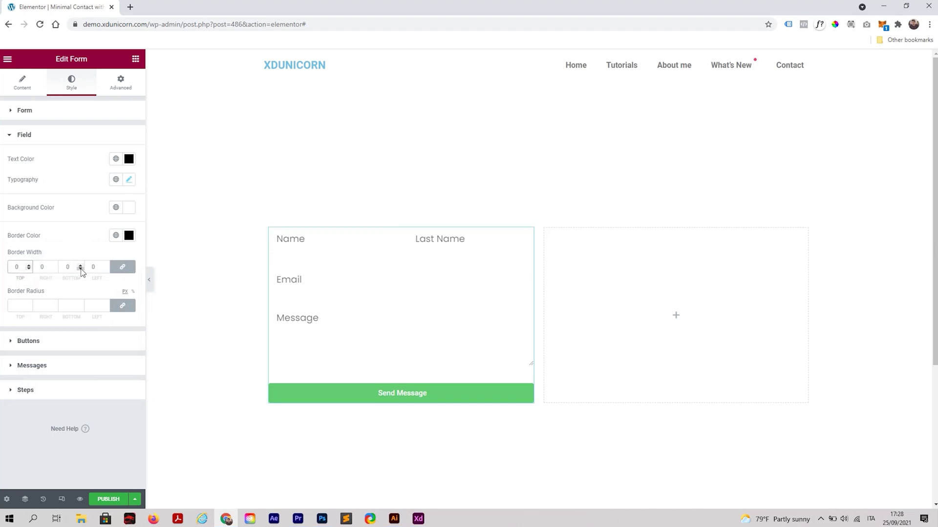
click(122, 267)
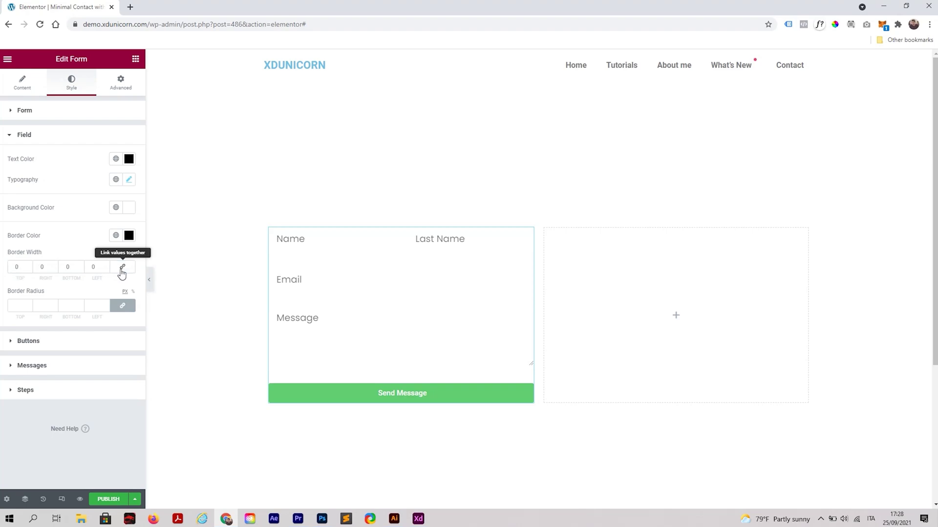
click(81, 266)
click(81, 266)
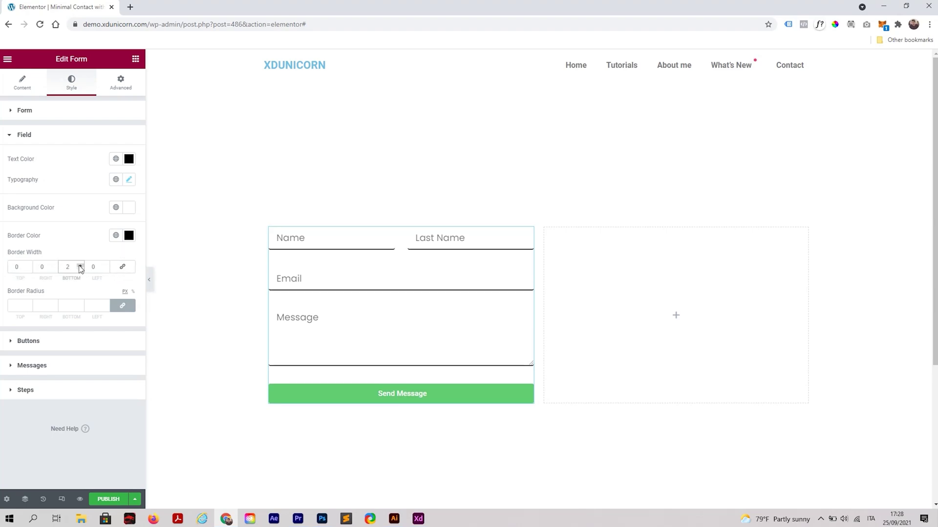
click(16, 306)
Step: Give the button a white background and a solid 2 px border
click(72, 340)
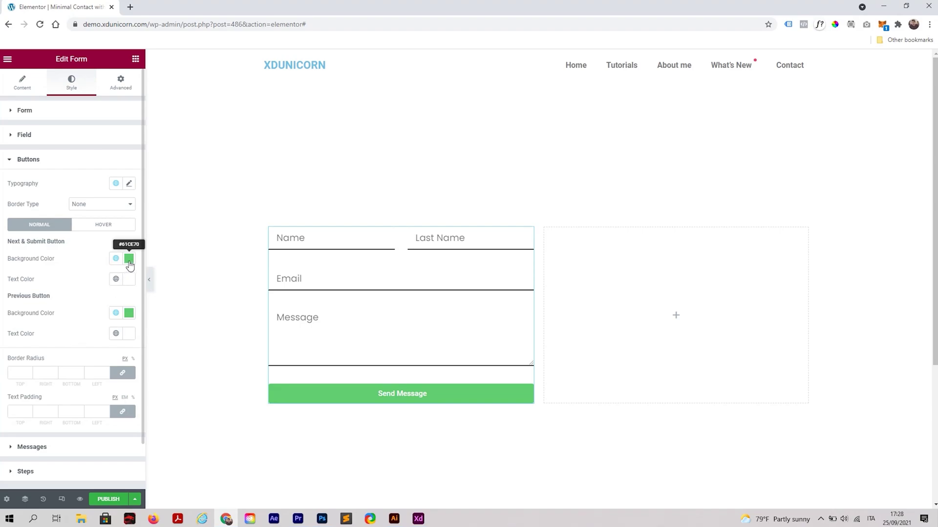
click(129, 259)
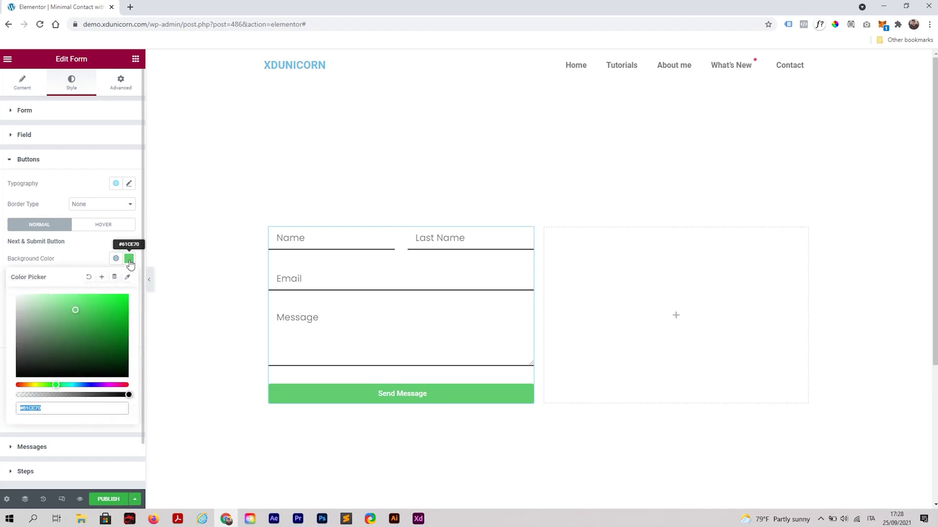
drag(73, 323, 2, 271)
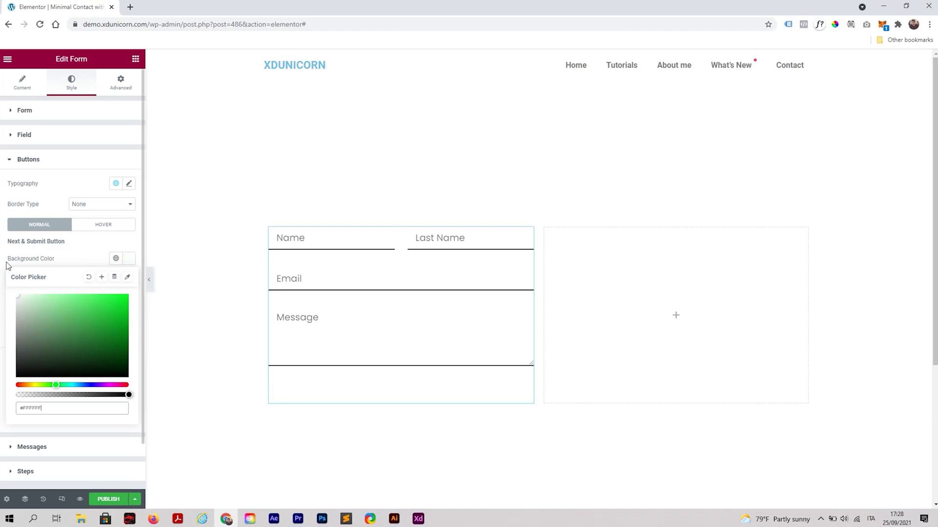
click(78, 259)
click(91, 207)
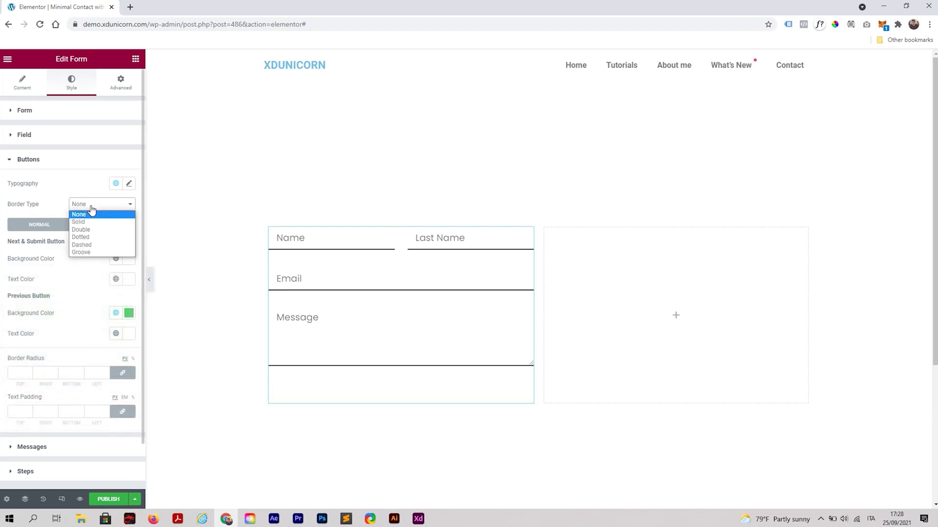
click(91, 222)
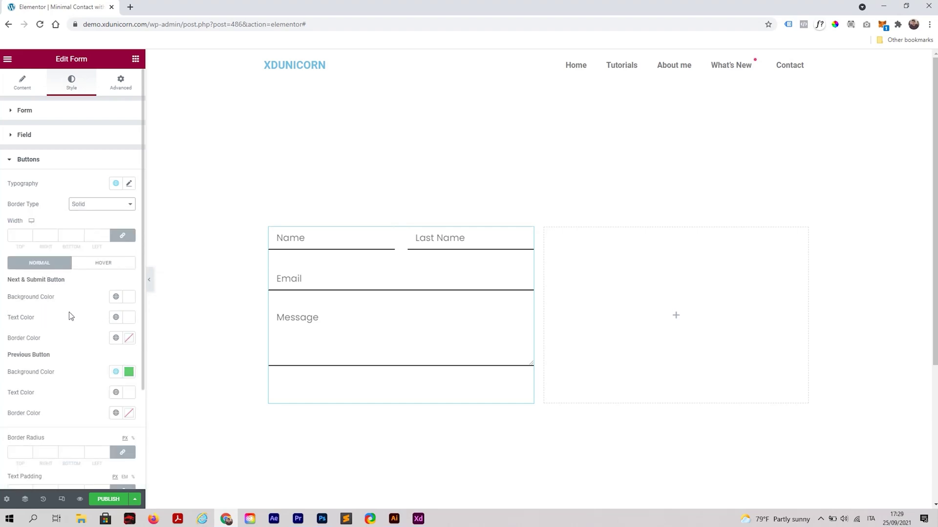
mouse_move(20, 236)
click(29, 233)
Step: Make the button's border and text colour black (#000000)
click(128, 344)
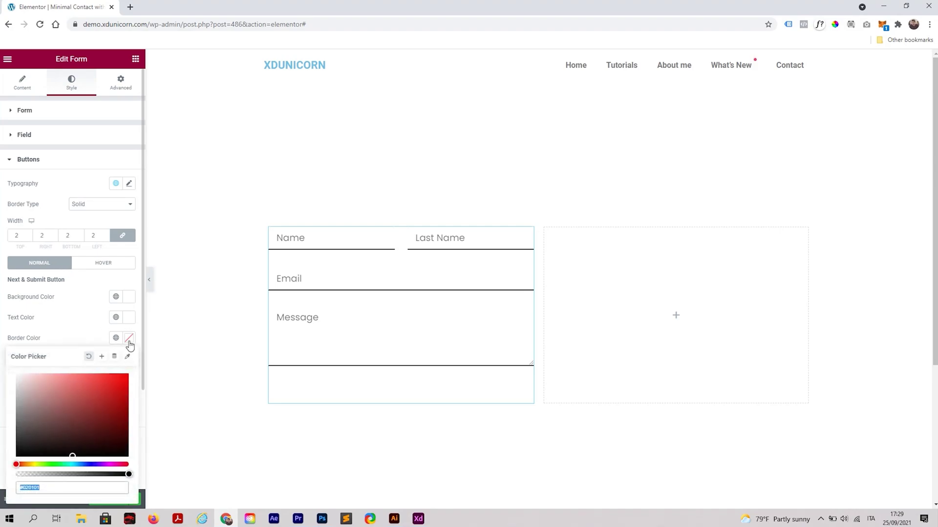
drag(92, 398, 17, 456)
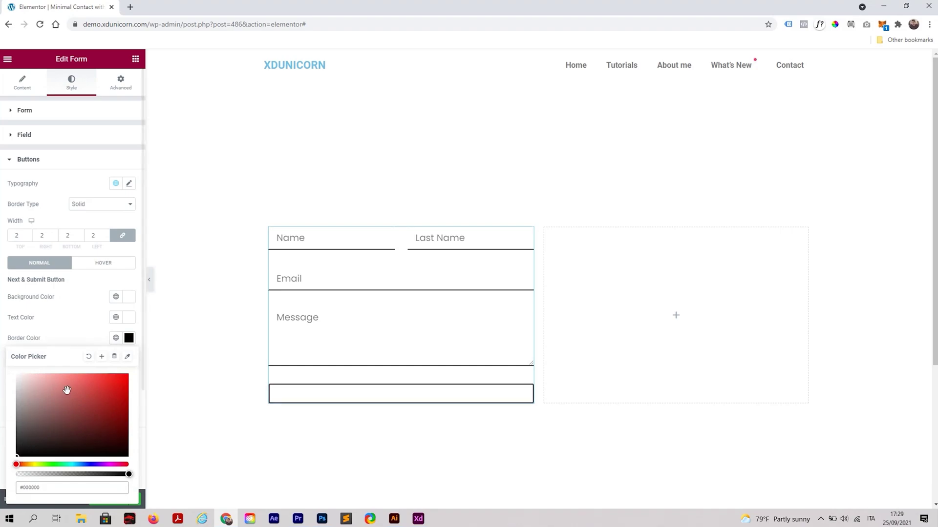
click(113, 314)
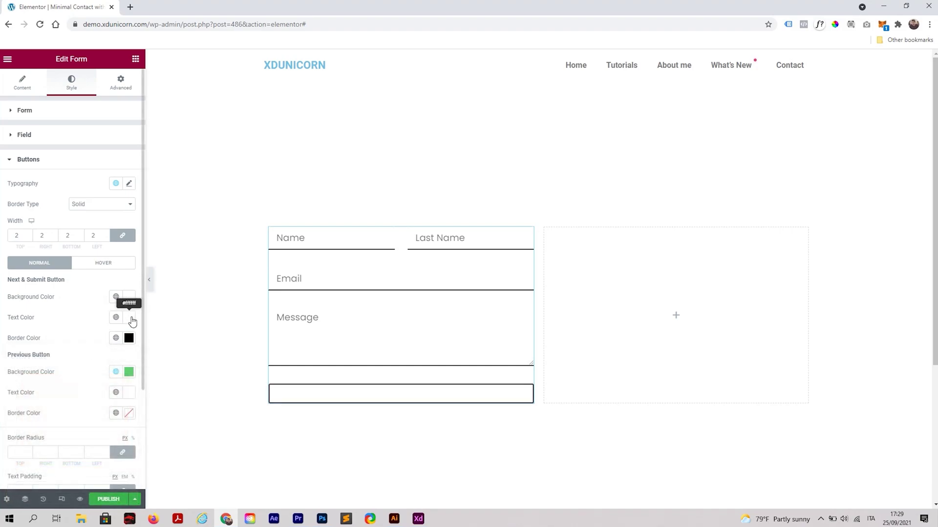
click(130, 317)
drag(69, 393, 1, 460)
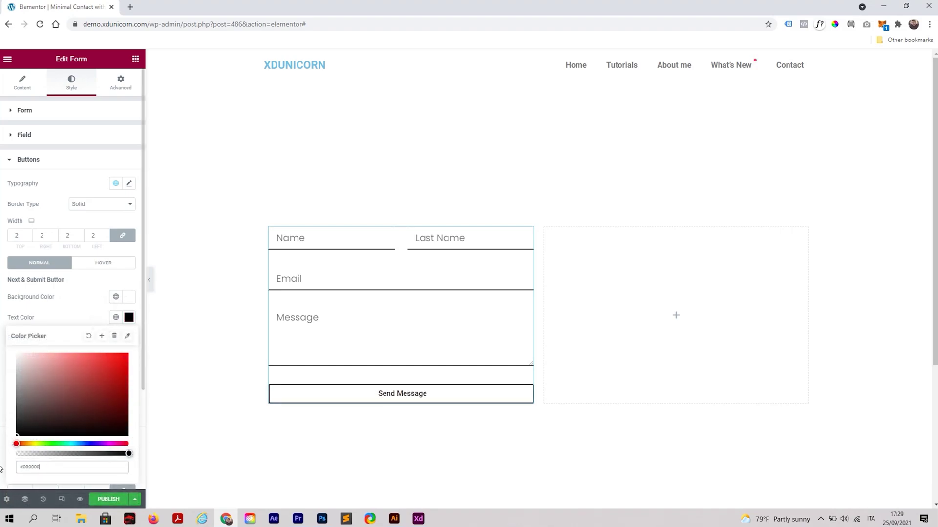
click(74, 317)
scroll(22, 393, down, 1)
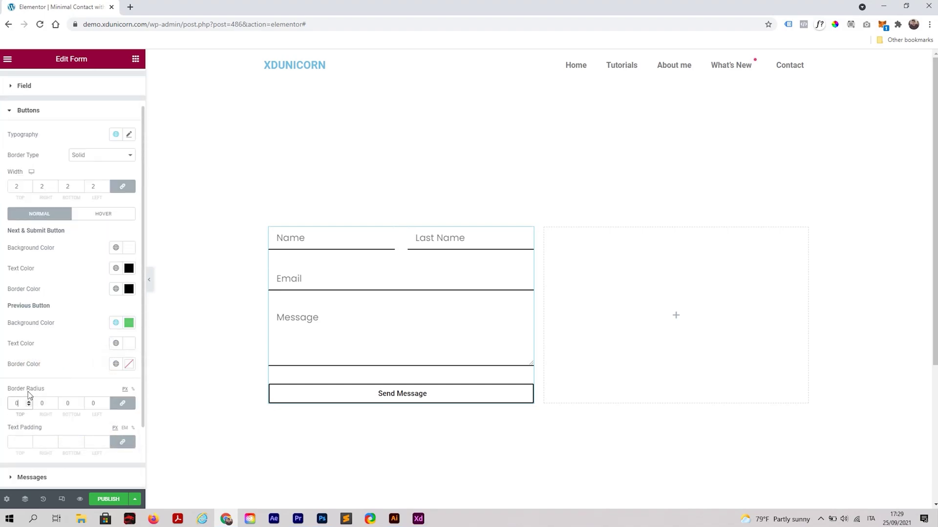
Step: Set the button's text padding to 20 on every side
click(29, 442)
click(30, 441)
click(30, 441)
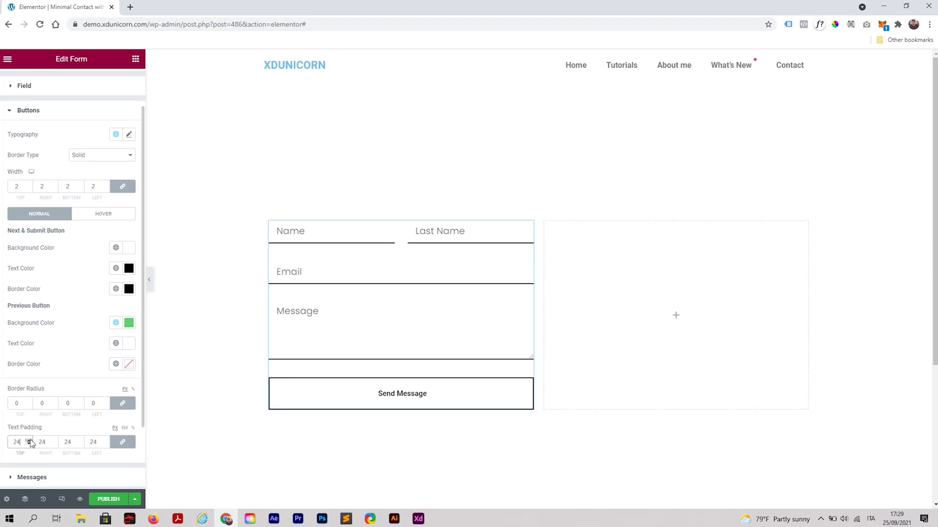
click(30, 441)
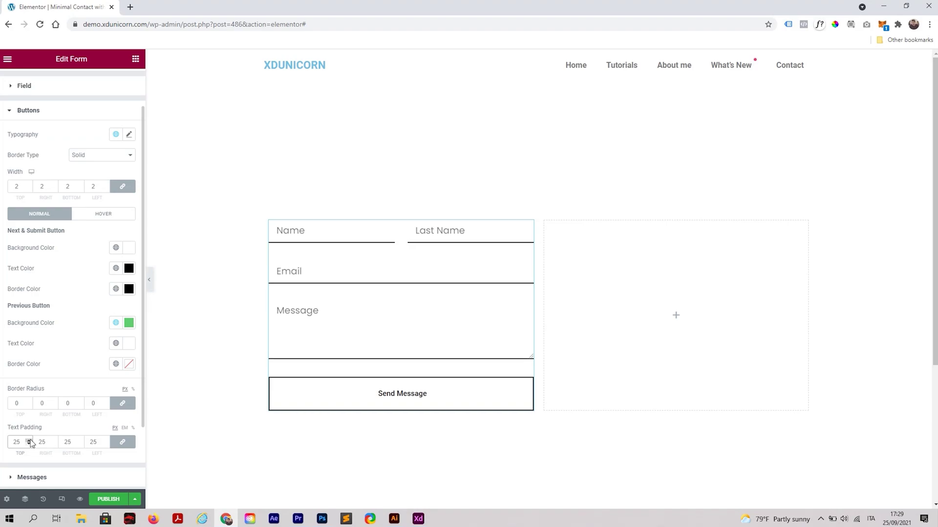
click(30, 444)
click(31, 444)
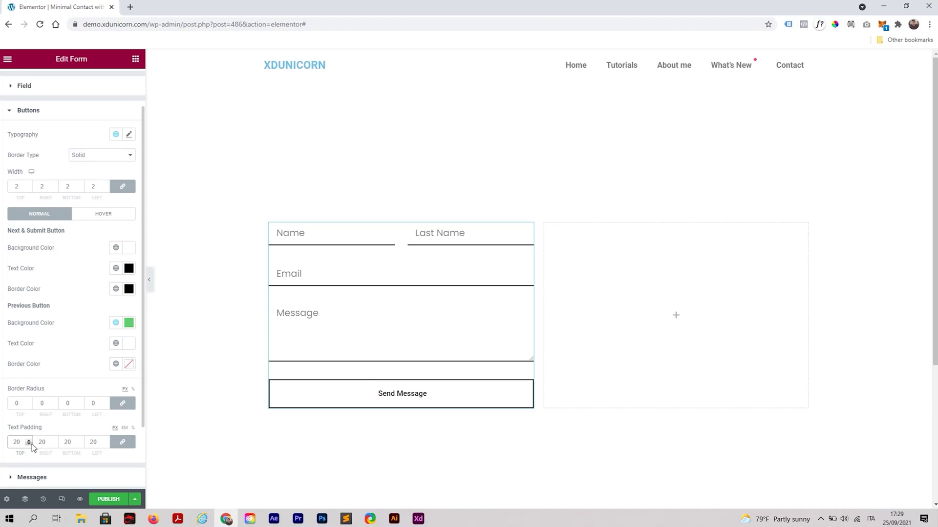
Step: Search 'popp' to apply Poppins to the button text, then size it to 18
click(129, 136)
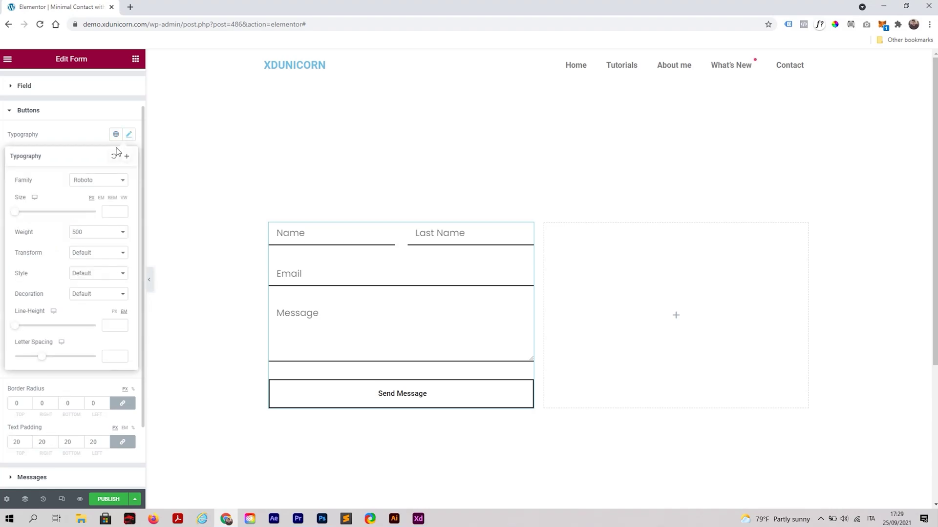
click(95, 182)
text(po)
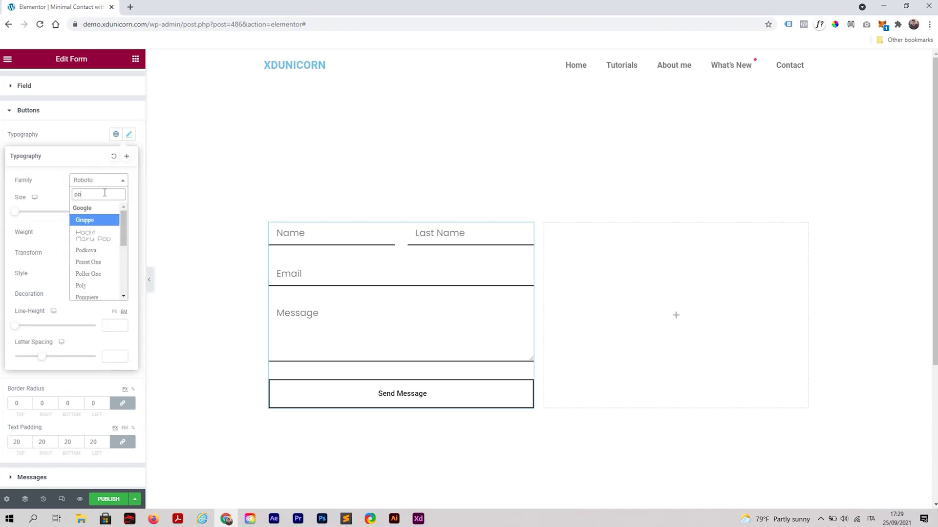
text(pp)
key(Return)
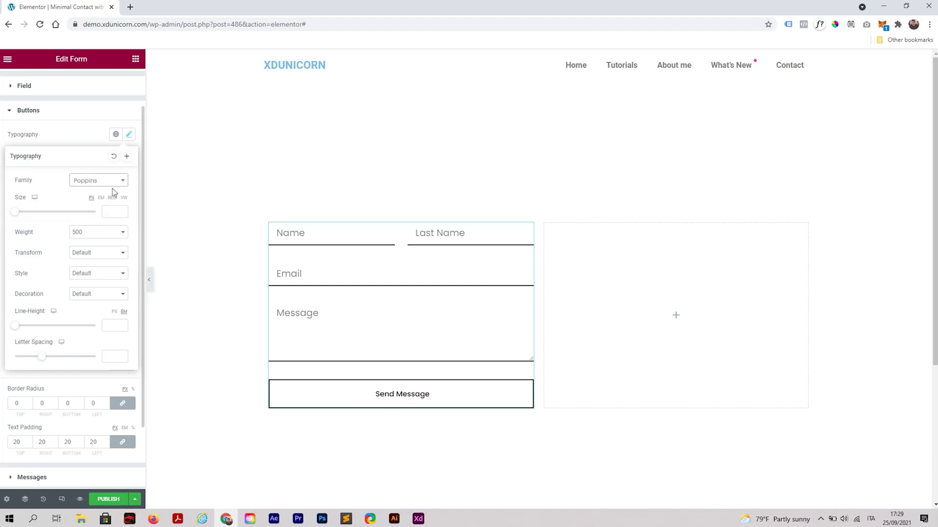
click(21, 213)
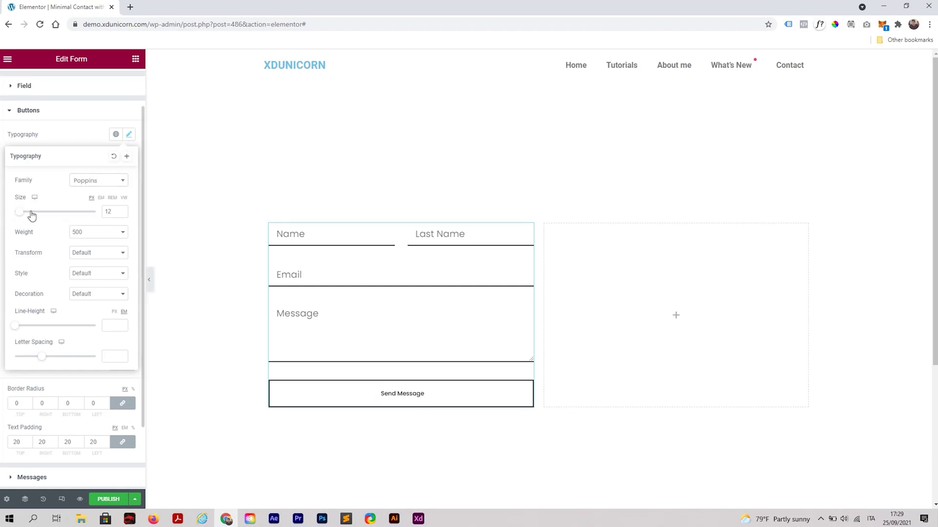
click(29, 210)
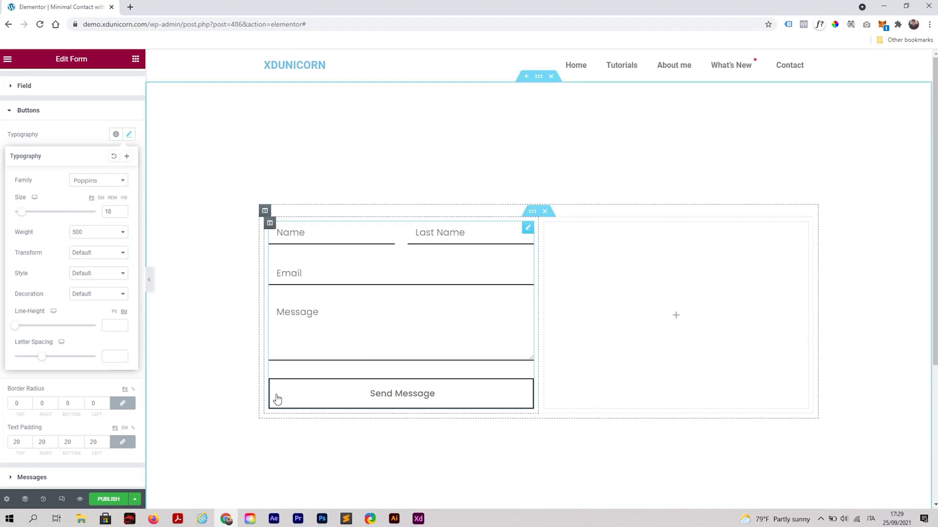
scroll(59, 340, up, 1)
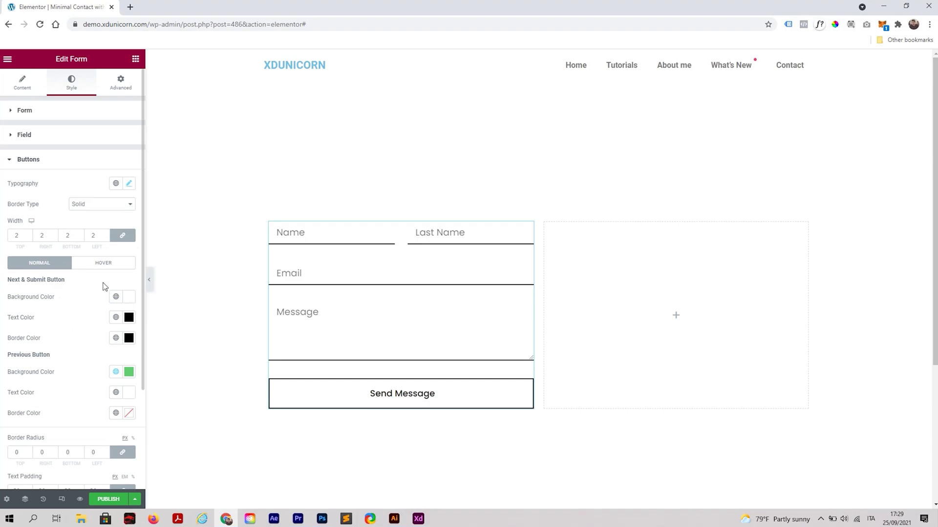
Step: On the Hover tab, set the button background and border colour to black (#000000)
click(101, 266)
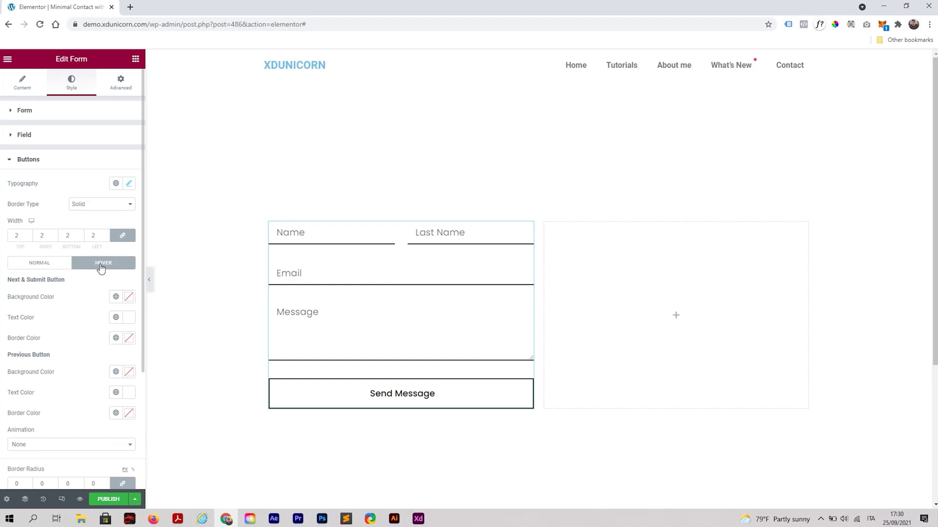
click(129, 304)
text(000000)
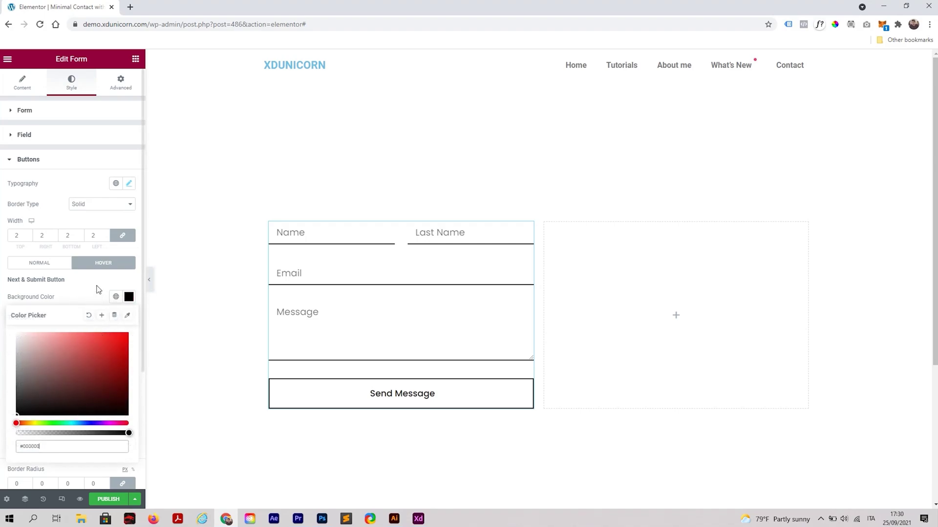
click(96, 290)
click(129, 317)
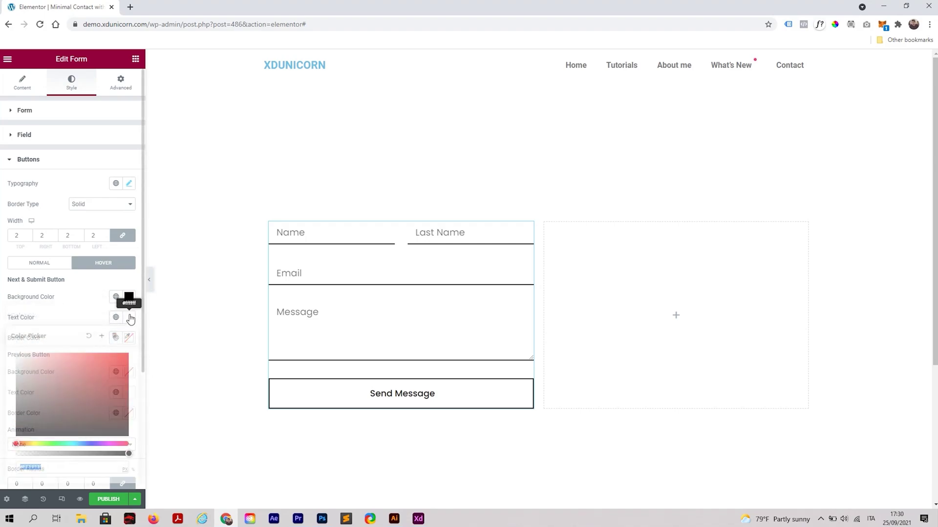
click(72, 322)
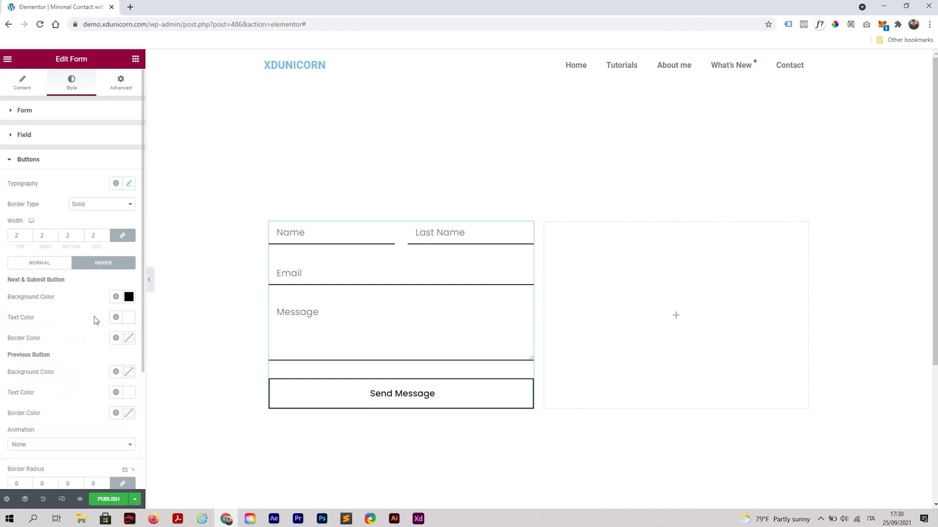
click(129, 338)
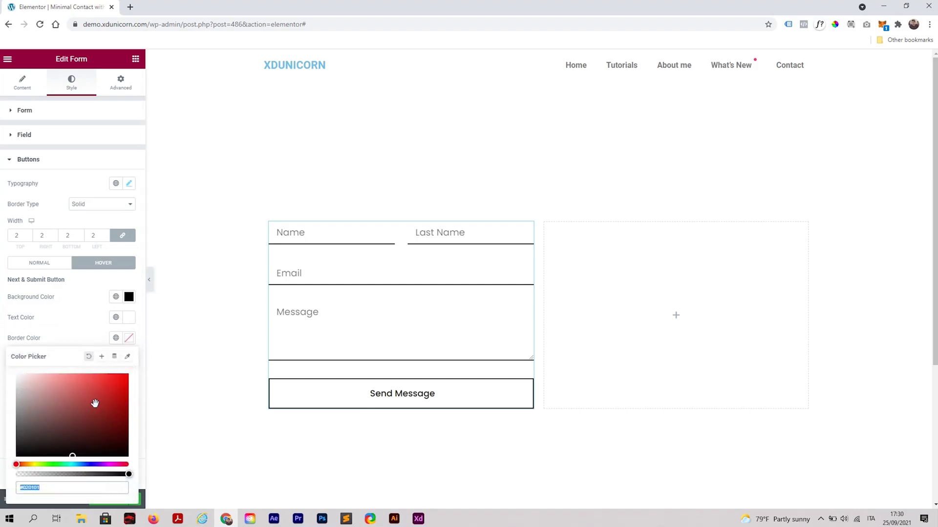
text(#232222)
click(73, 322)
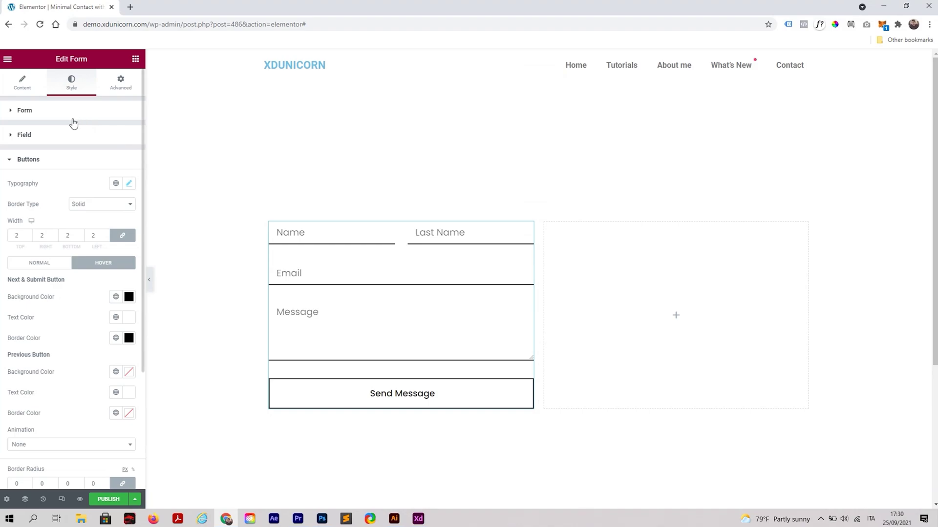
Step: Drop a Heading widget above the contact form
click(135, 60)
drag(107, 151, 337, 246)
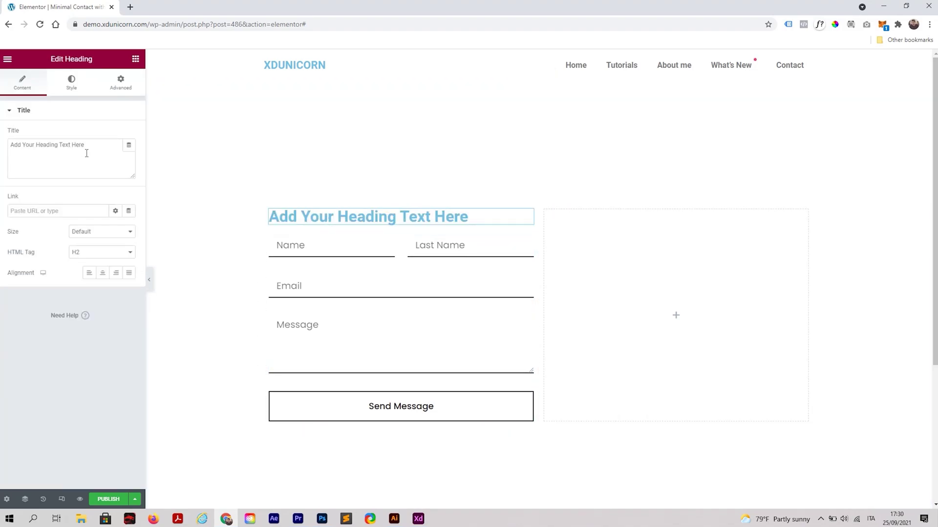
drag(87, 150, 4, 157)
text(Cont)
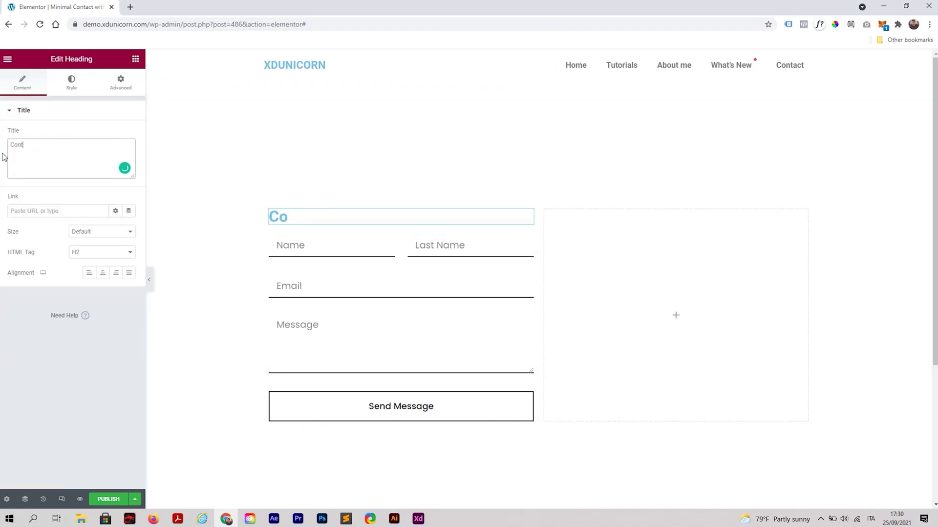
text(act us)
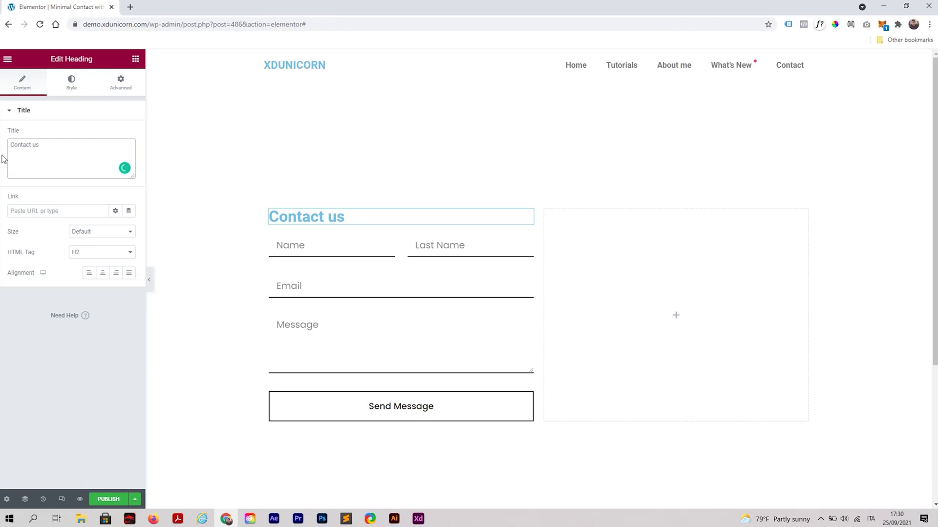
Step: Style the Contact us heading as black Poppins at about 46 px
click(73, 86)
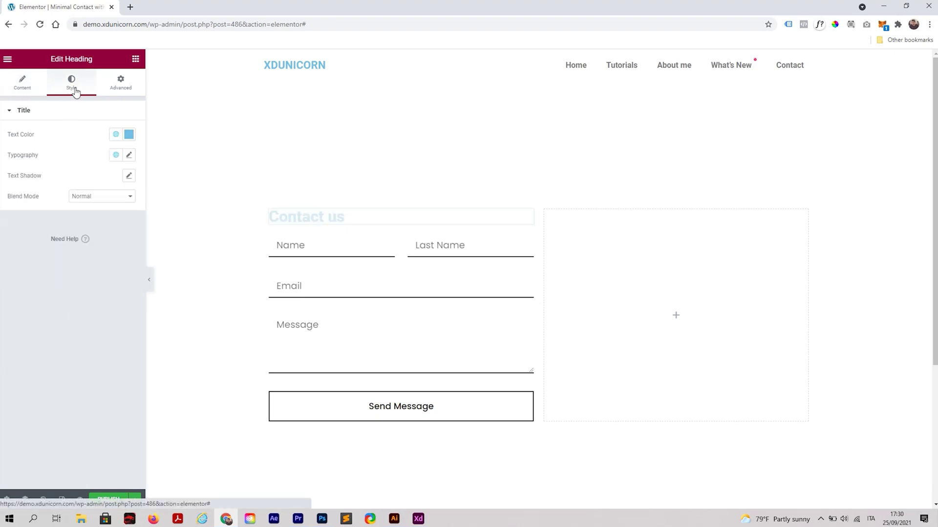
click(129, 134)
click(18, 251)
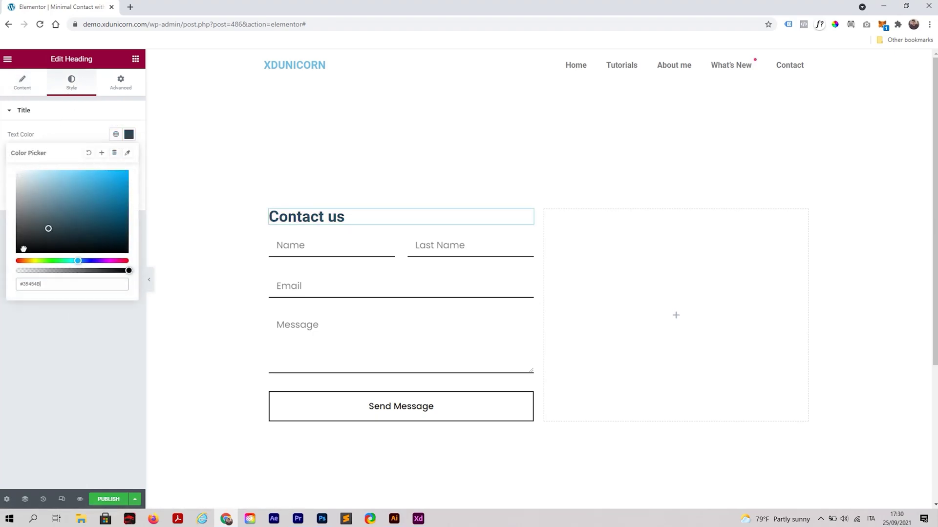
click(82, 123)
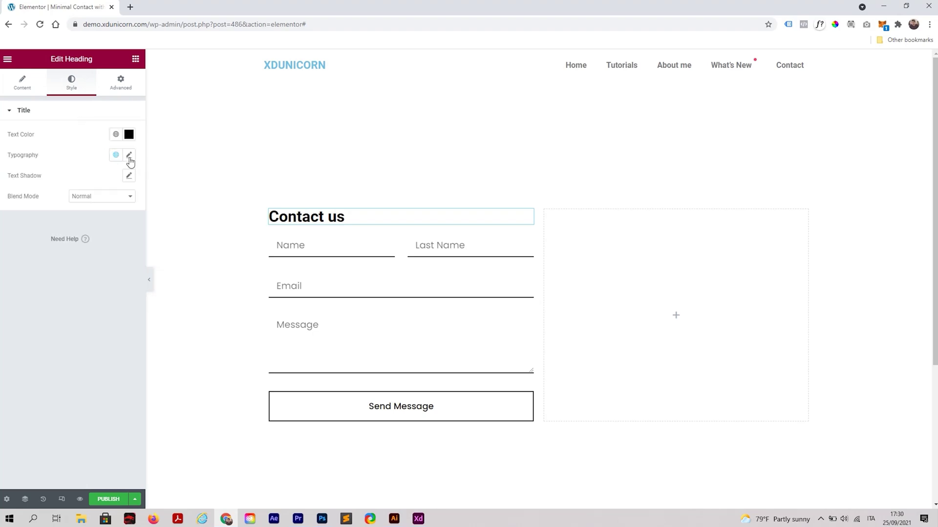
click(129, 156)
click(100, 202)
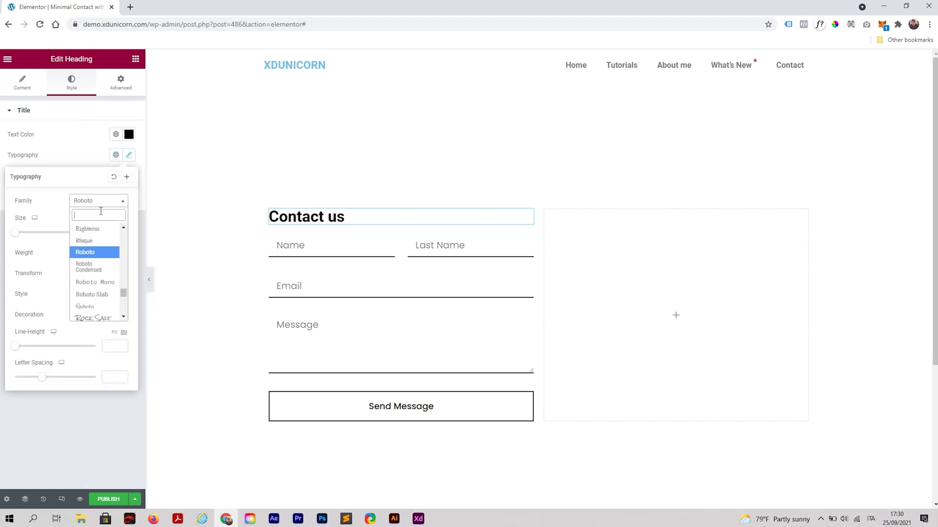
text(pop)
key(Return)
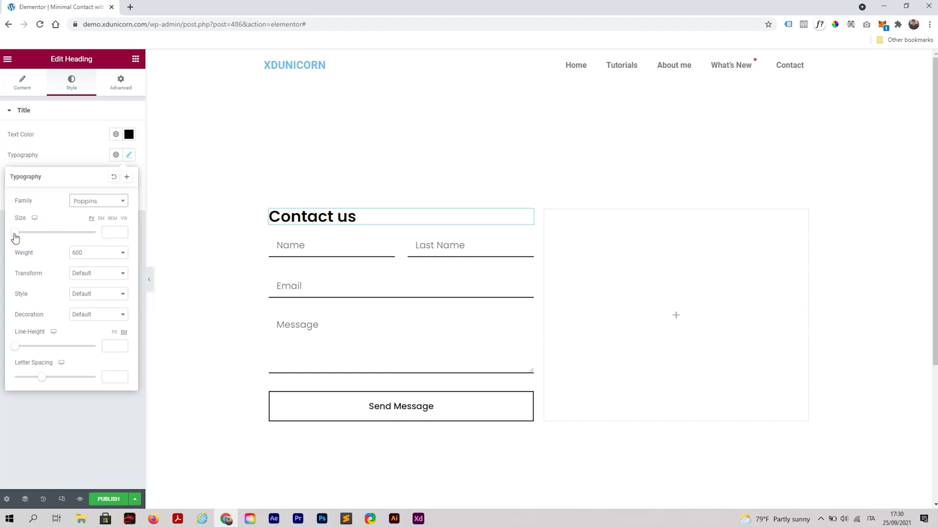
drag(15, 238, 35, 236)
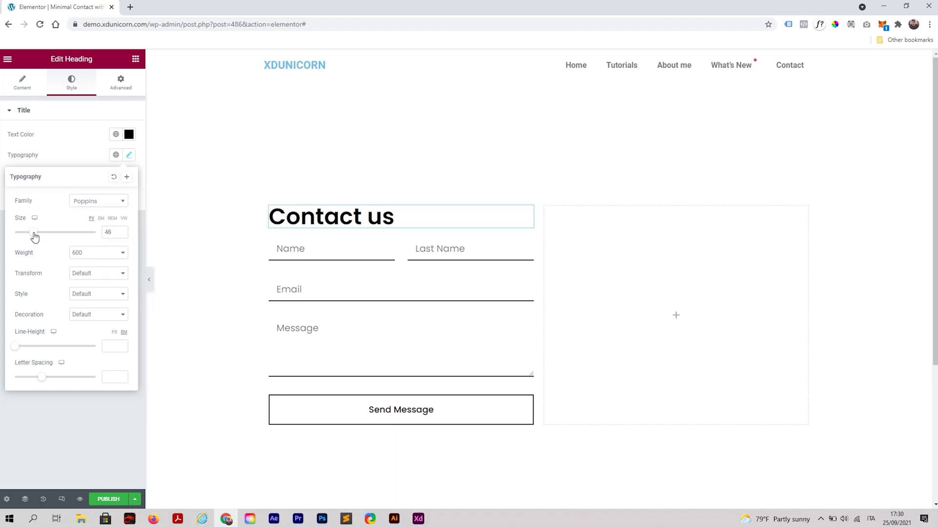
click(80, 156)
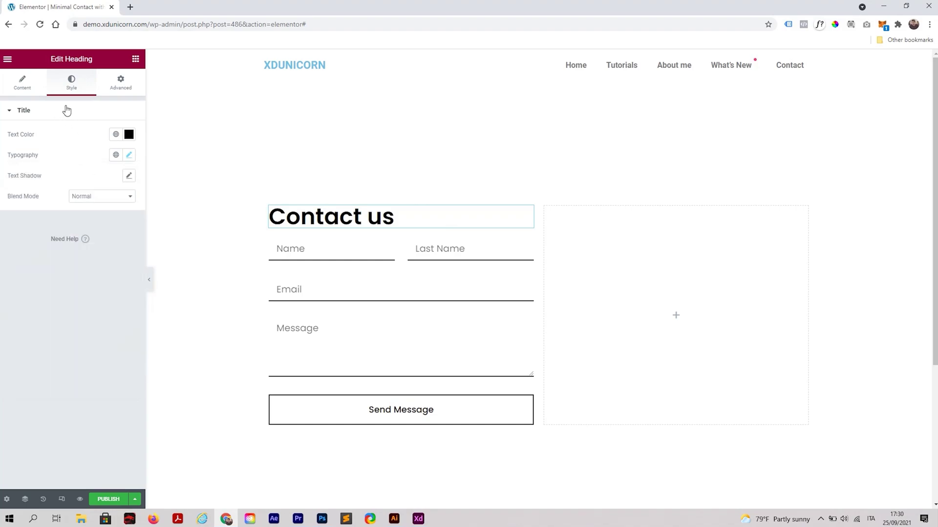
Step: Duplicate the Contact us heading and retitle the copy 'For any questions just let us know'
mouse_move(401, 217)
right_click(522, 218)
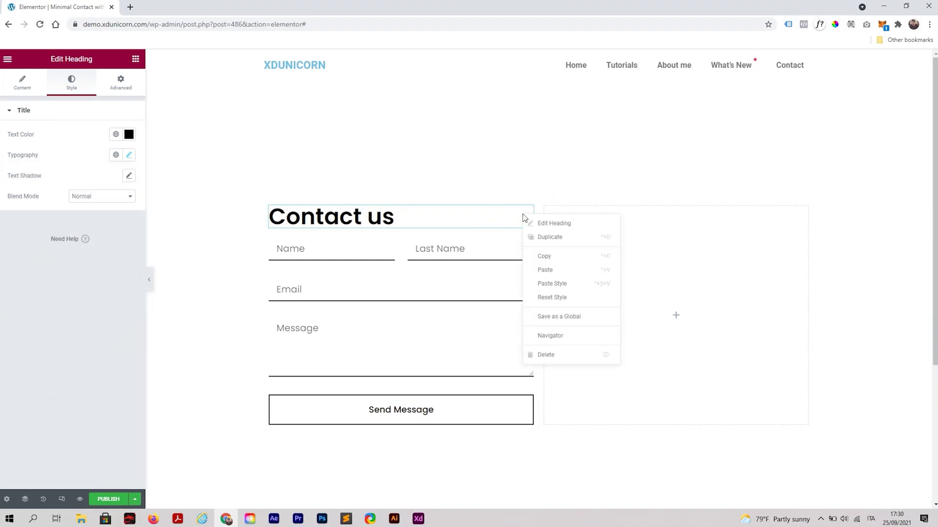
click(561, 243)
click(54, 152)
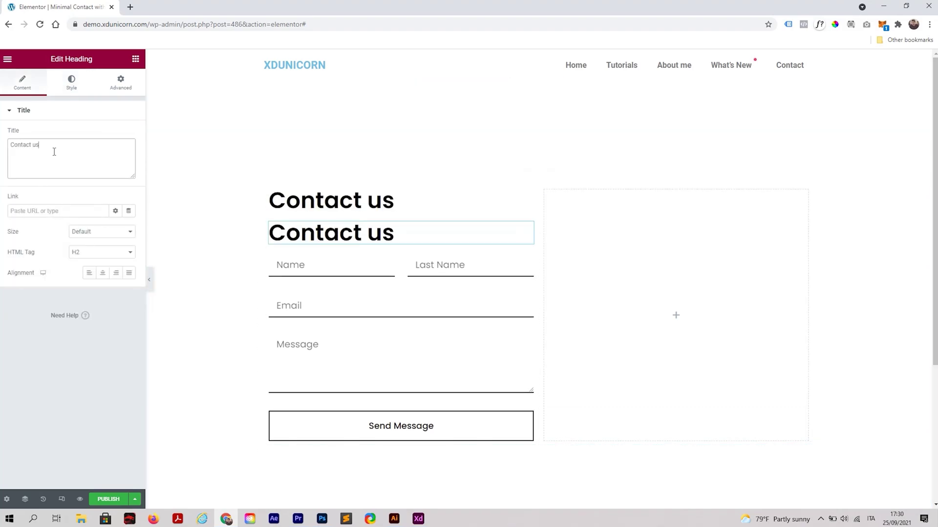
key(ctrl+a)
text(For any questions jus)
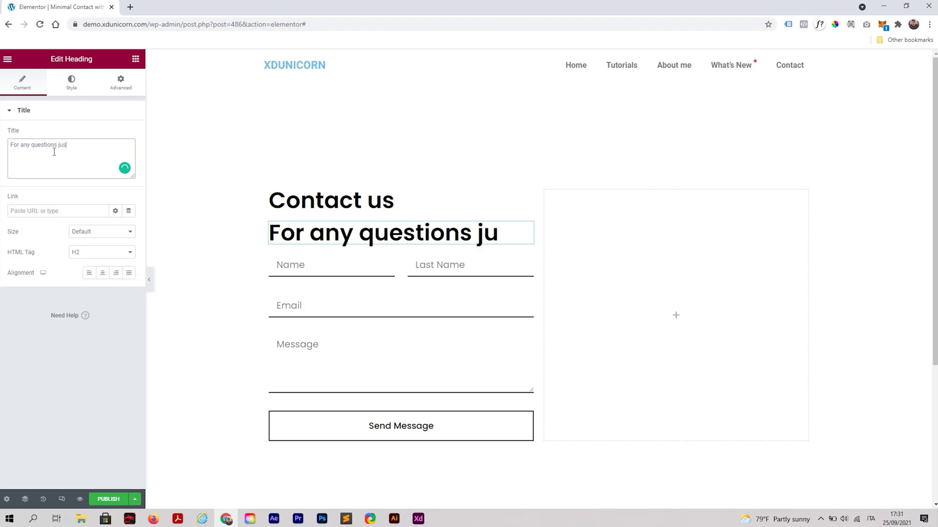
text(t let us know)
Step: Set the subheading's typography to size 21 and weight 400
click(74, 87)
click(129, 156)
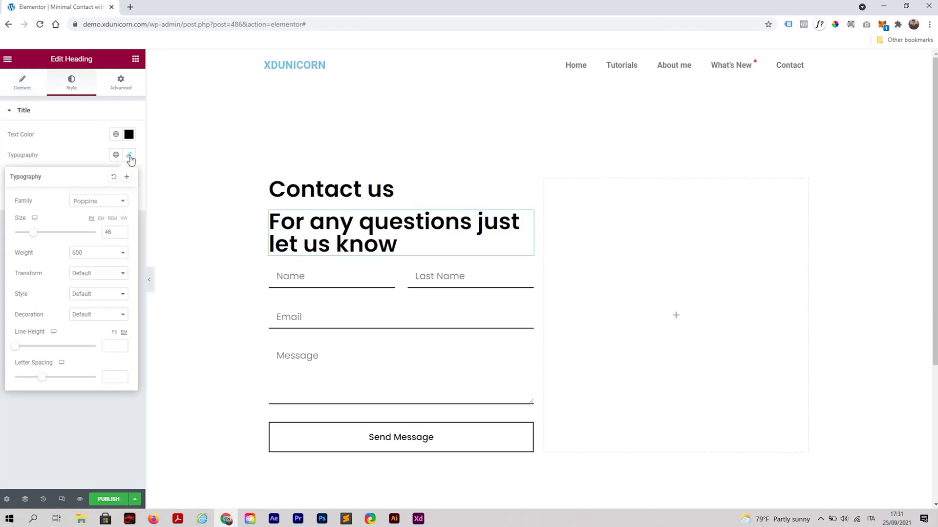
drag(38, 234, 24, 241)
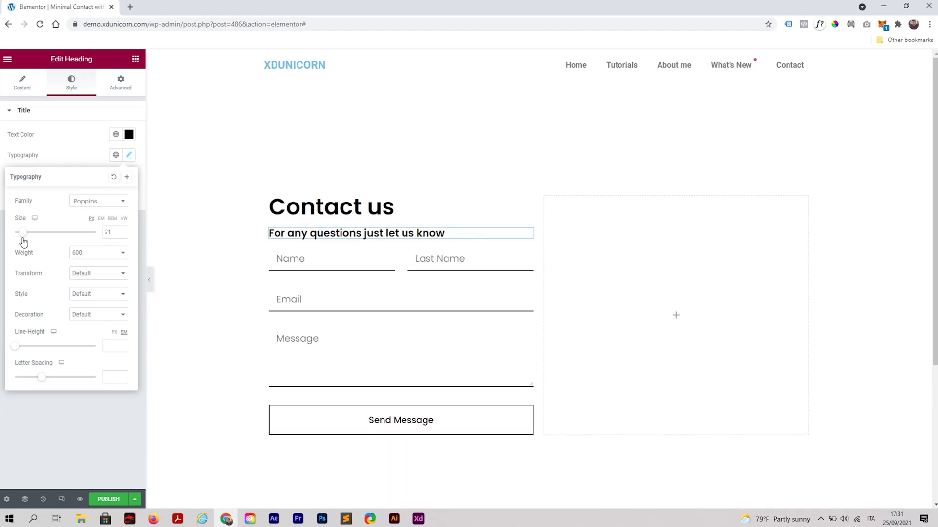
click(98, 253)
click(100, 286)
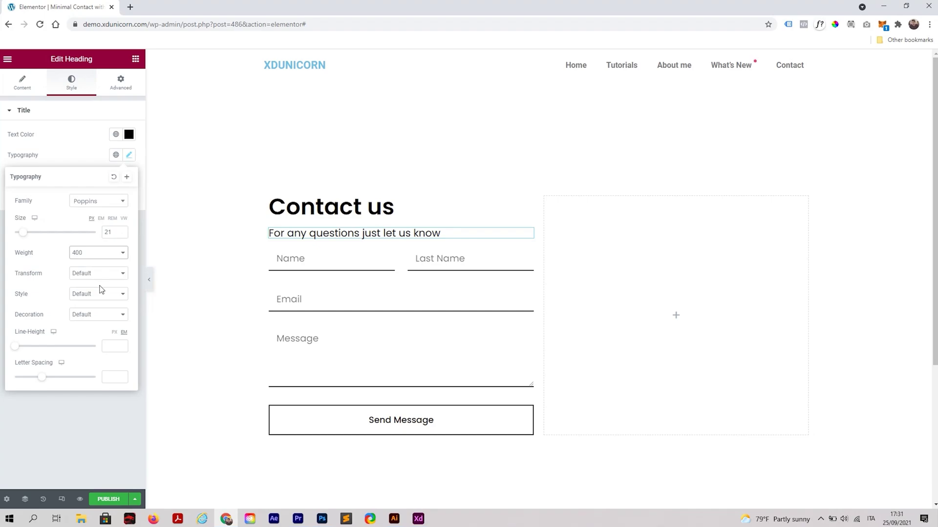
click(93, 155)
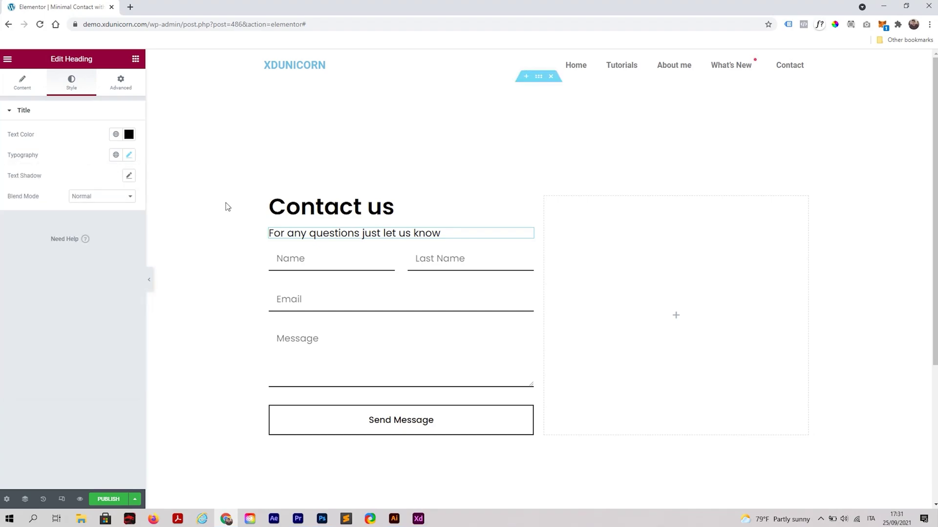
Step: Add a Spacer widget above the Name fields and set its space to 20 px
click(135, 59)
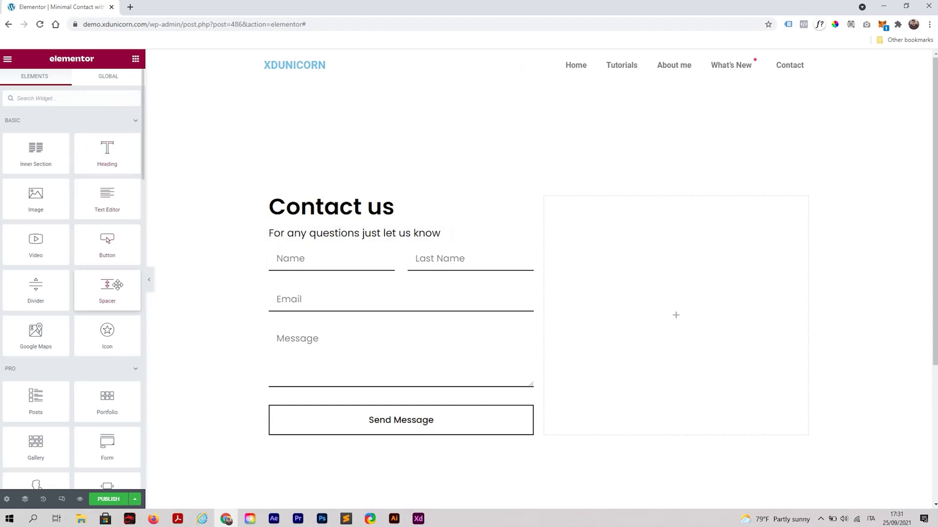
drag(108, 292, 368, 266)
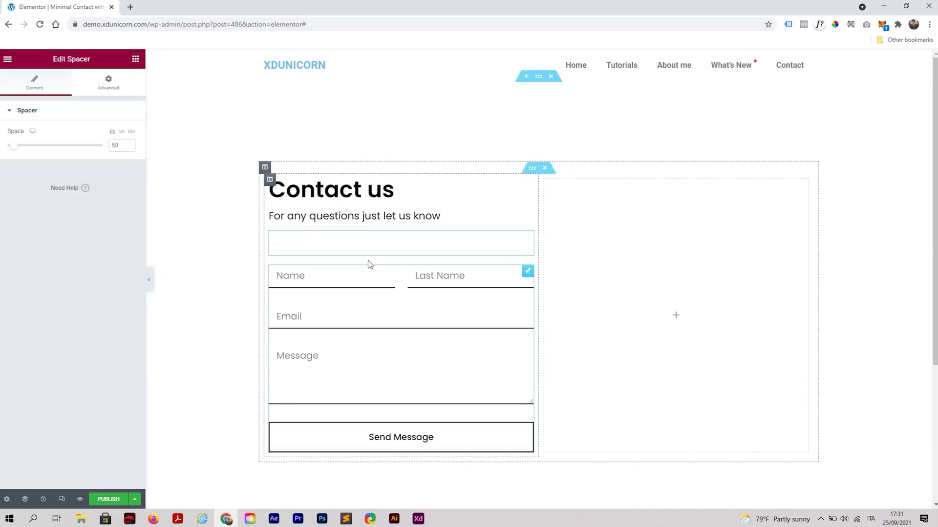
double_click(117, 145)
text(20)
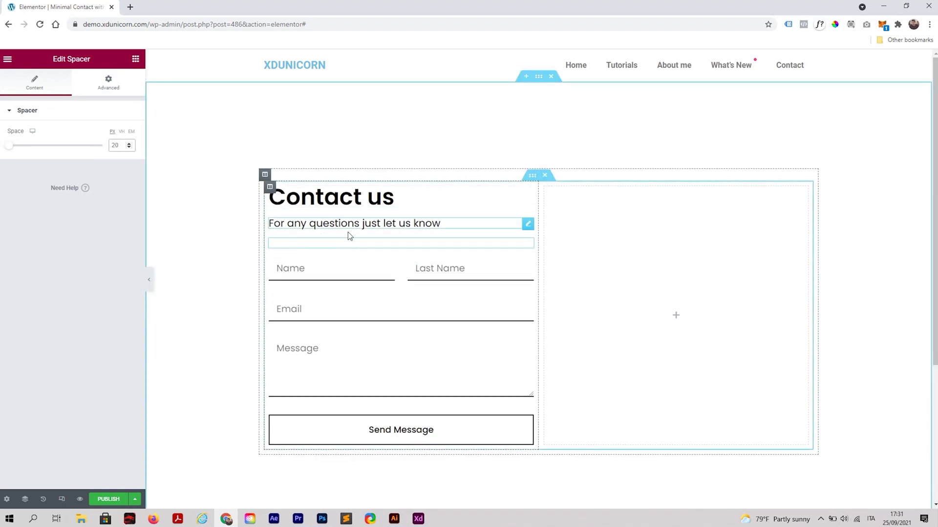
mouse_move(331, 192)
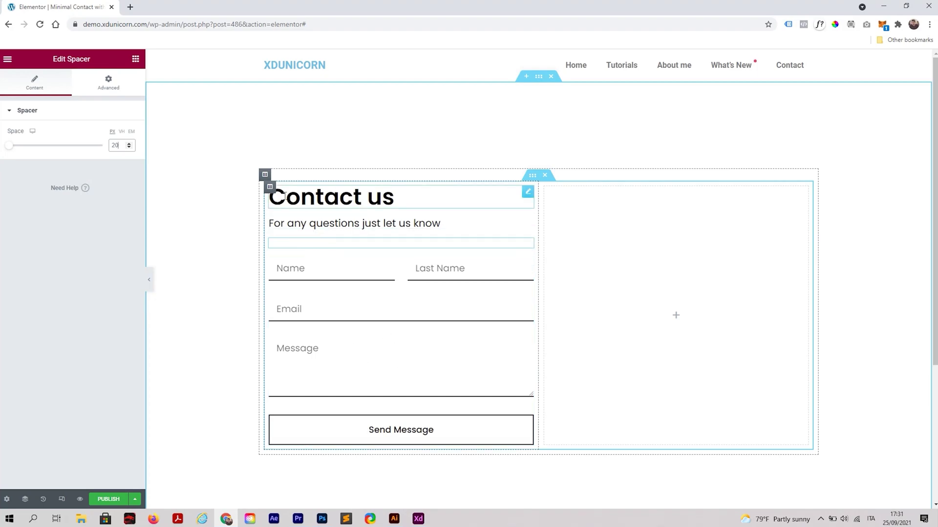
Step: Give the left form column a solid border
click(269, 188)
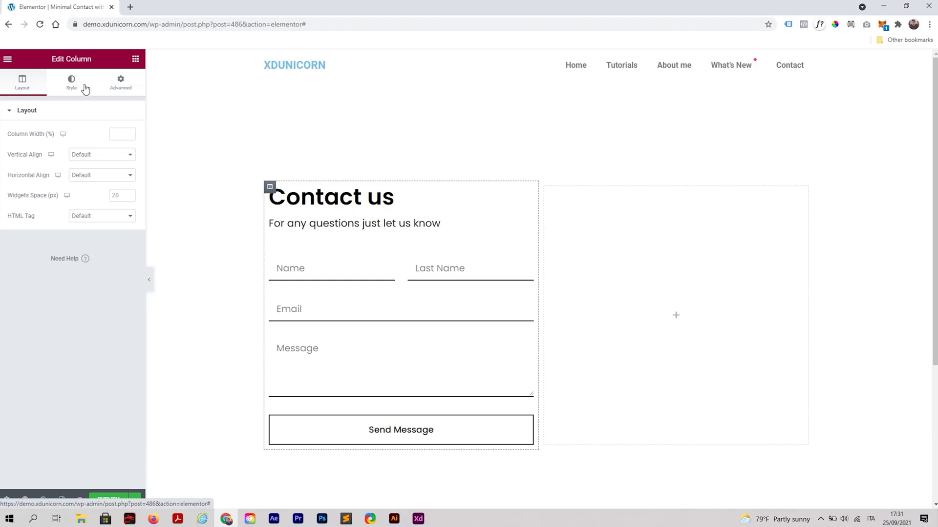
click(72, 82)
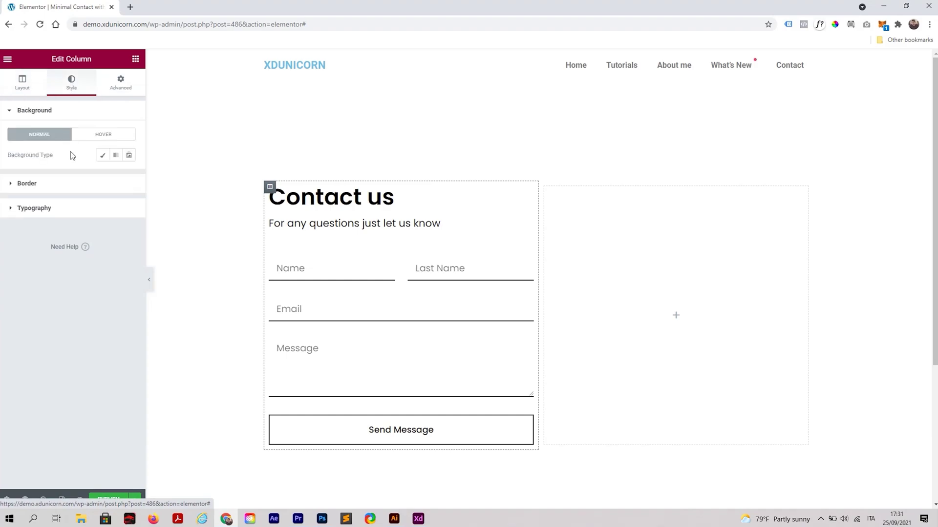
click(65, 184)
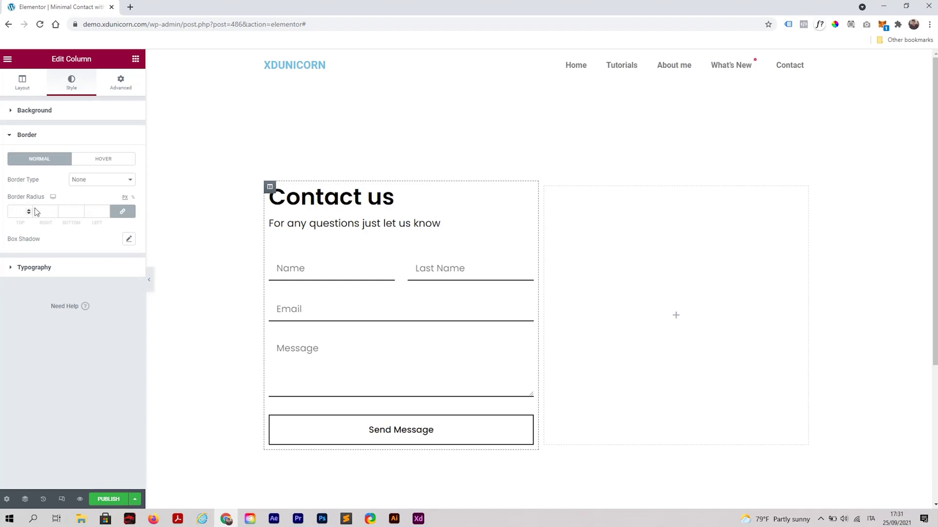
click(87, 182)
click(82, 198)
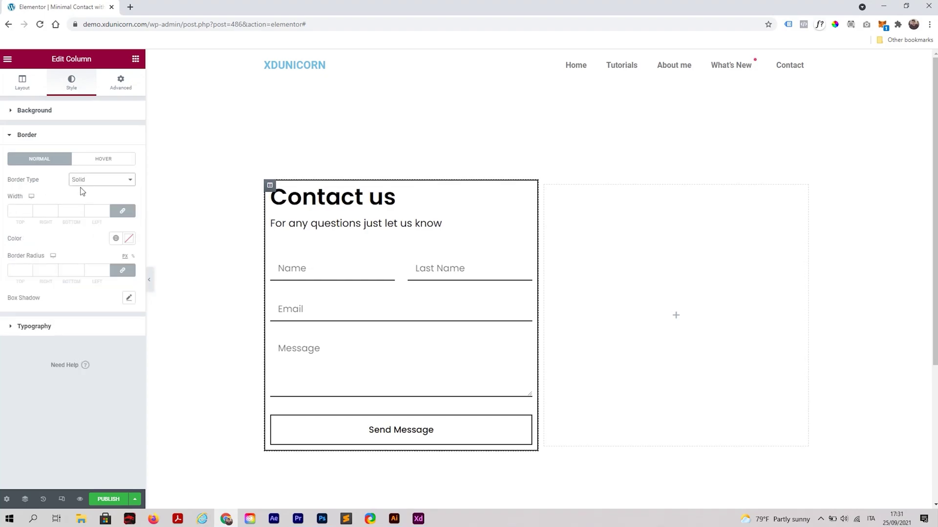
Step: Set the form column's linked padding to 11 px on all sides
click(23, 86)
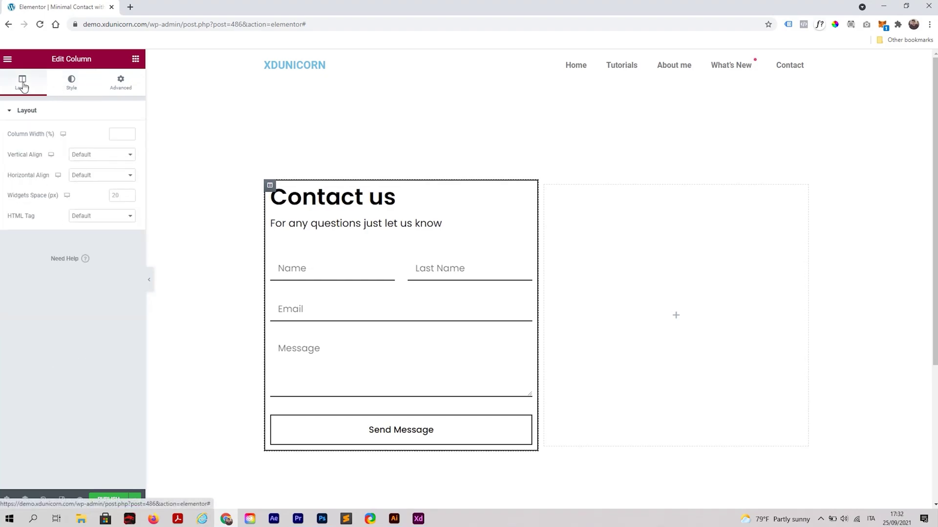
click(70, 86)
click(117, 87)
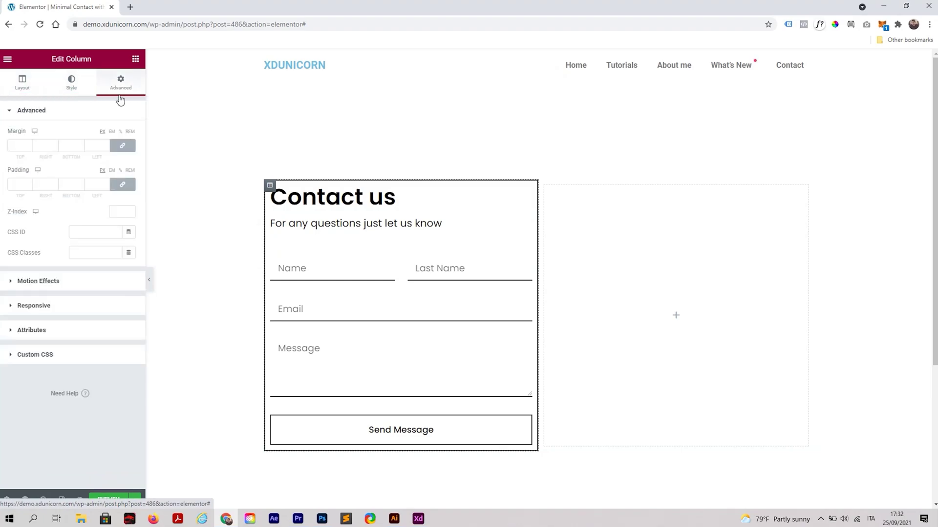
click(30, 185)
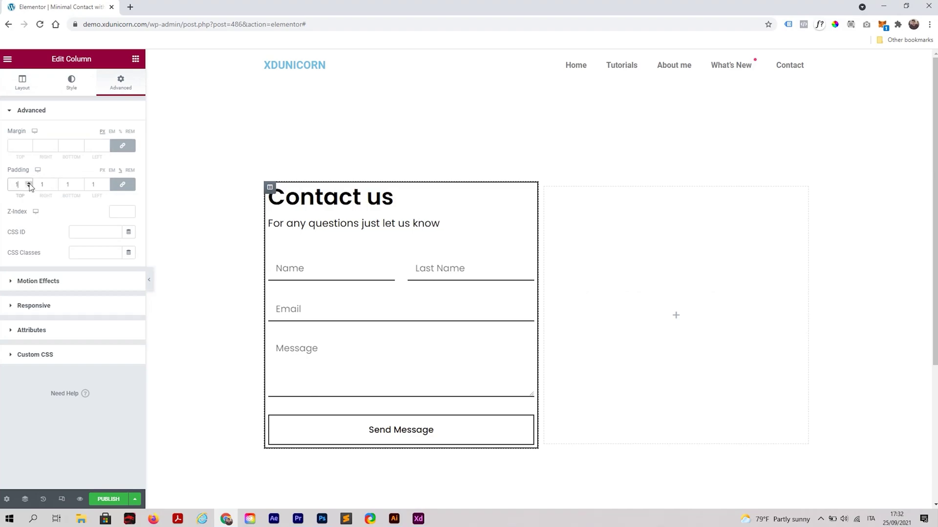
click(29, 185)
click(30, 184)
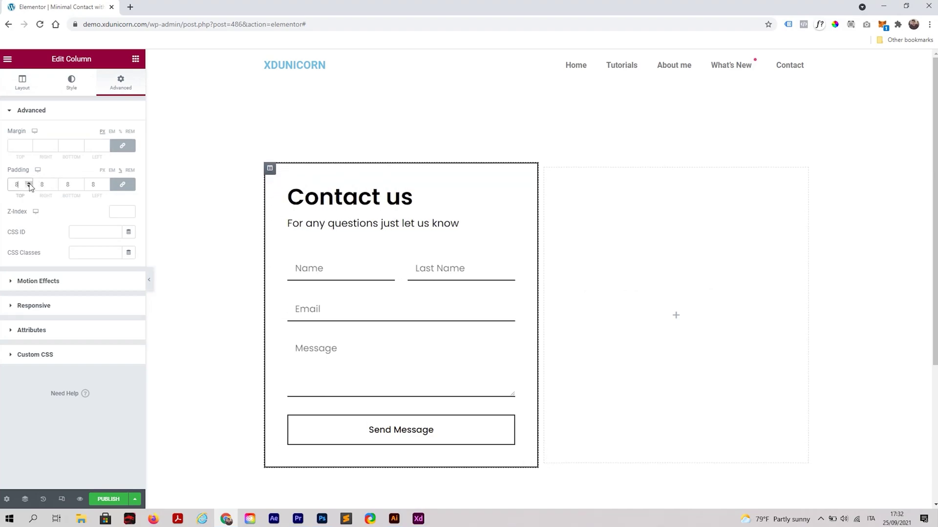
click(29, 185)
click(30, 186)
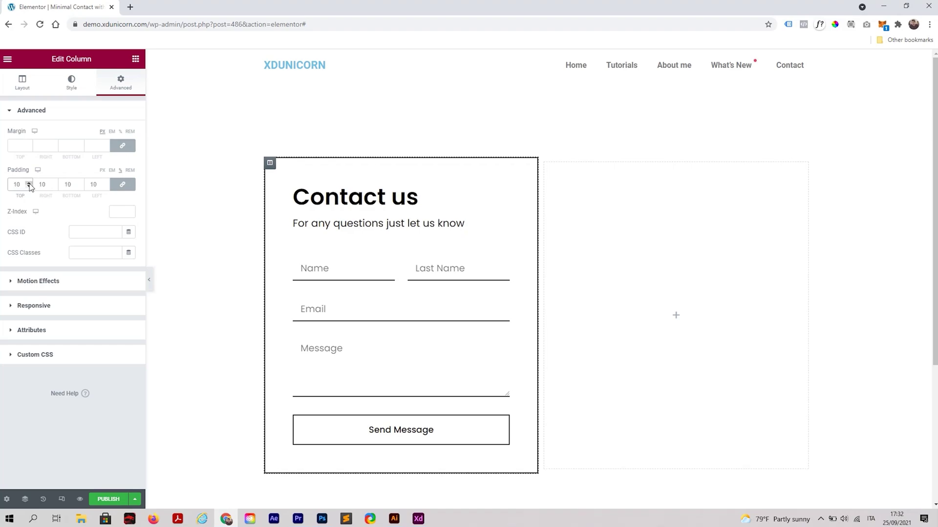
click(30, 185)
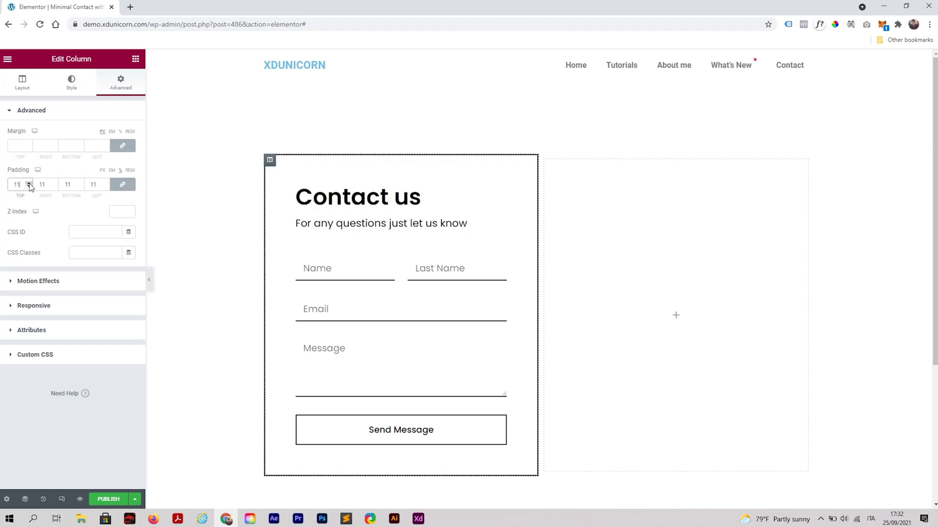
mouse_move(411, 227)
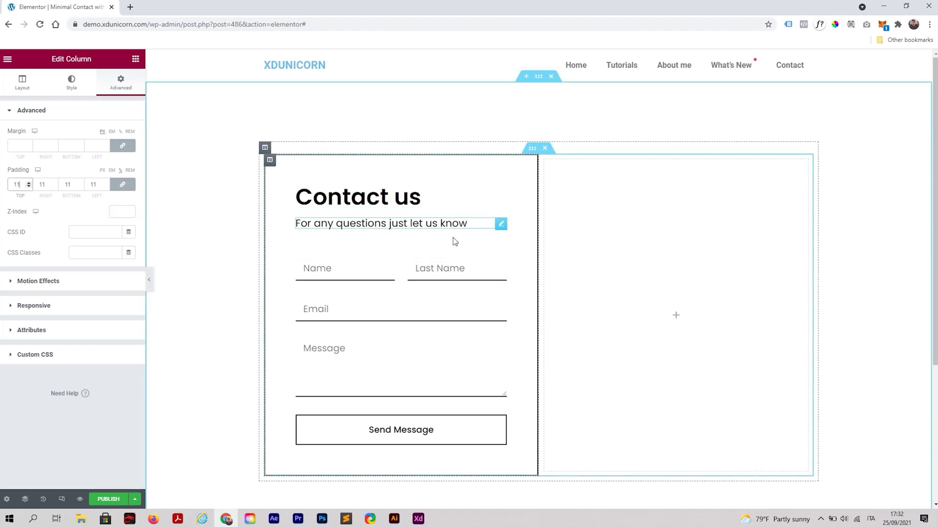
Step: Set the team photo from the media library as the right column's classic background
click(545, 162)
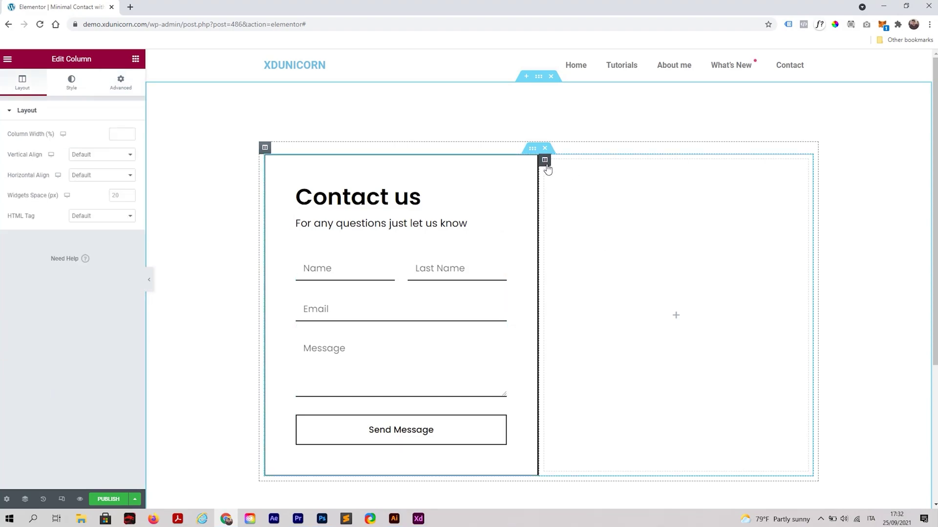
click(73, 89)
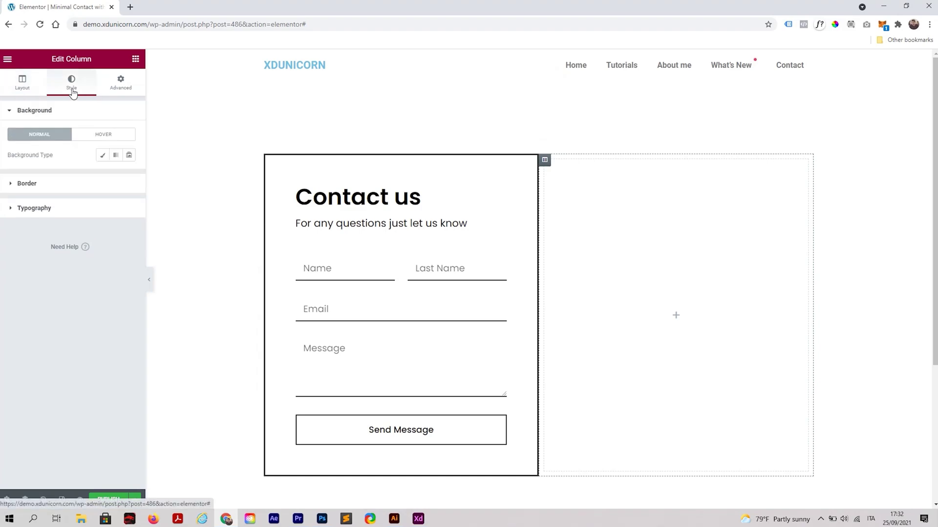
click(102, 155)
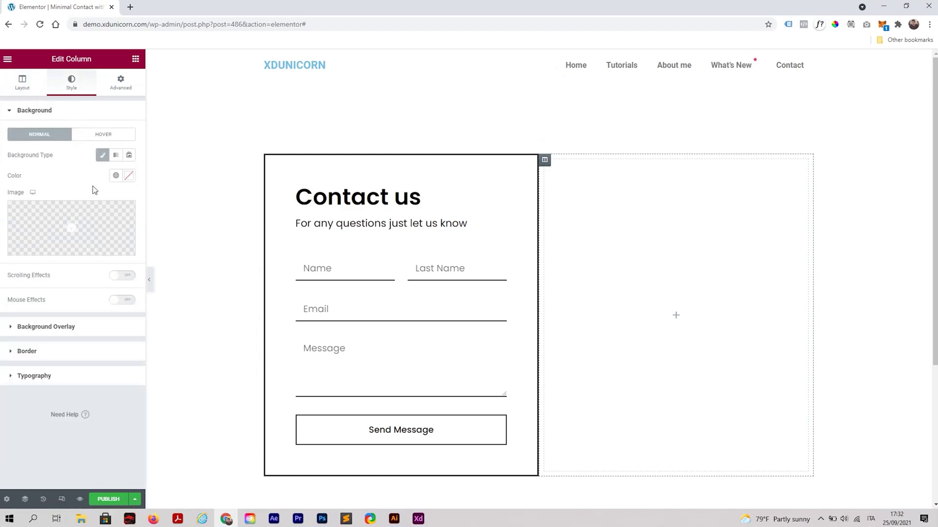
click(90, 221)
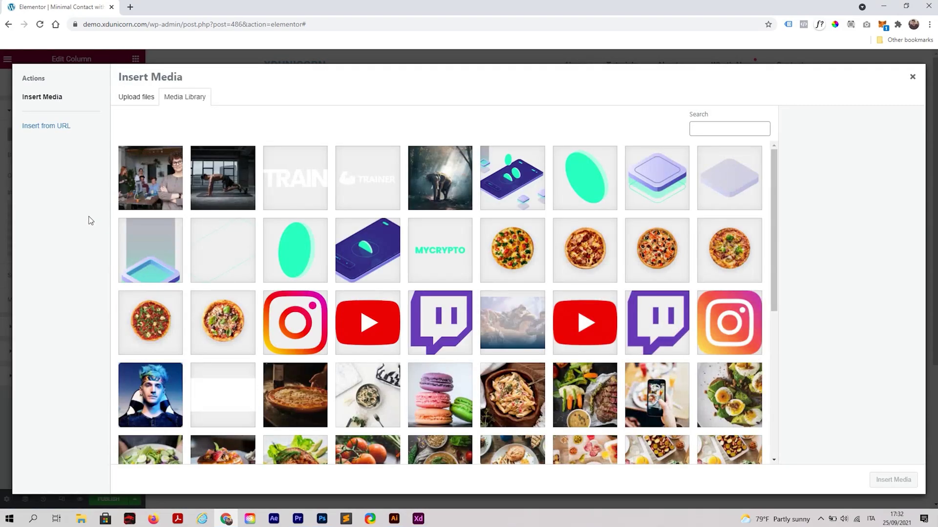
click(150, 186)
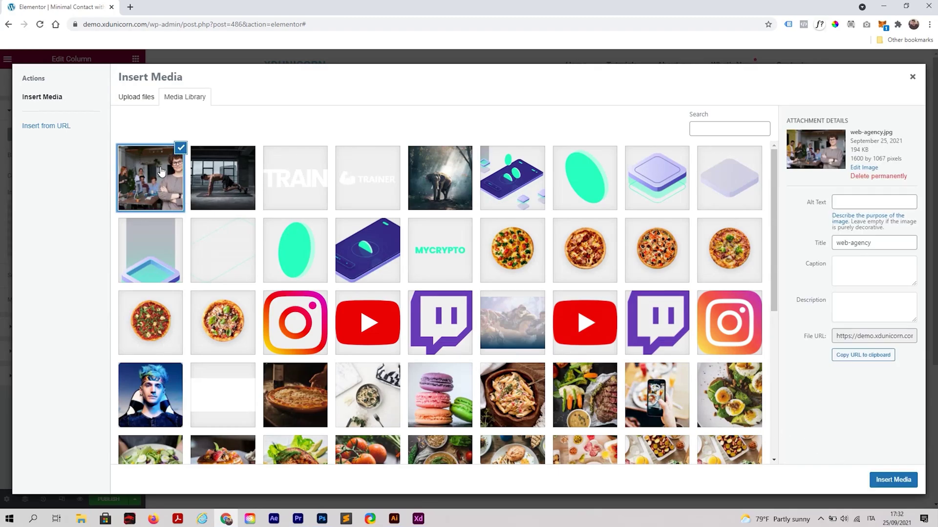
click(896, 481)
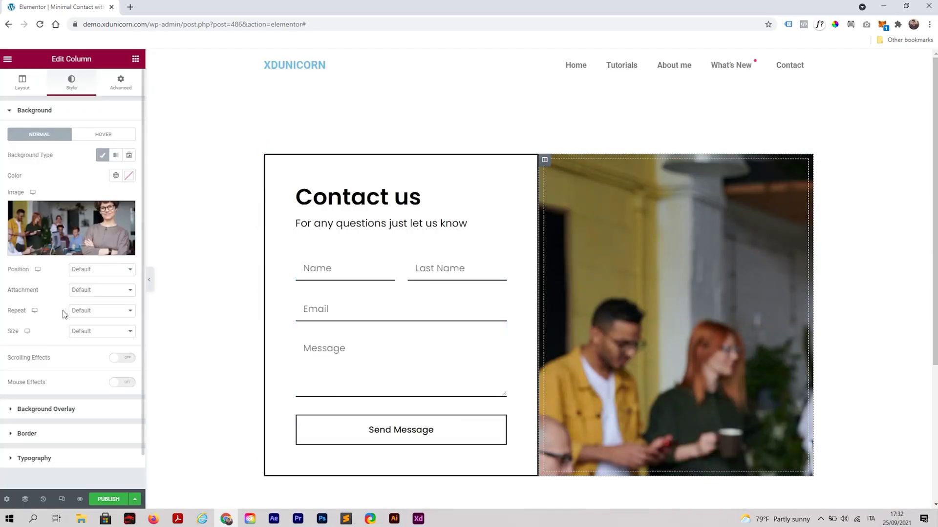
Step: Position the background photo center right, size it to Cover, and preview the page
click(82, 271)
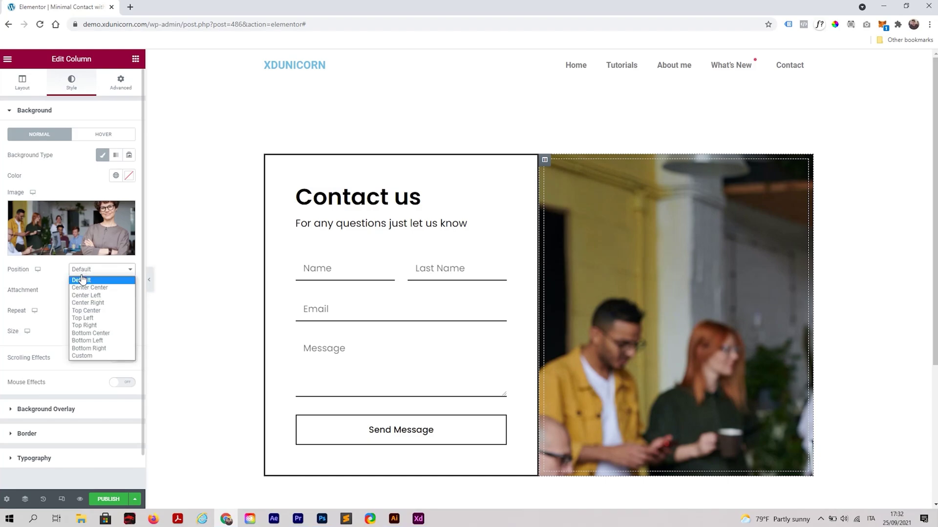
click(92, 302)
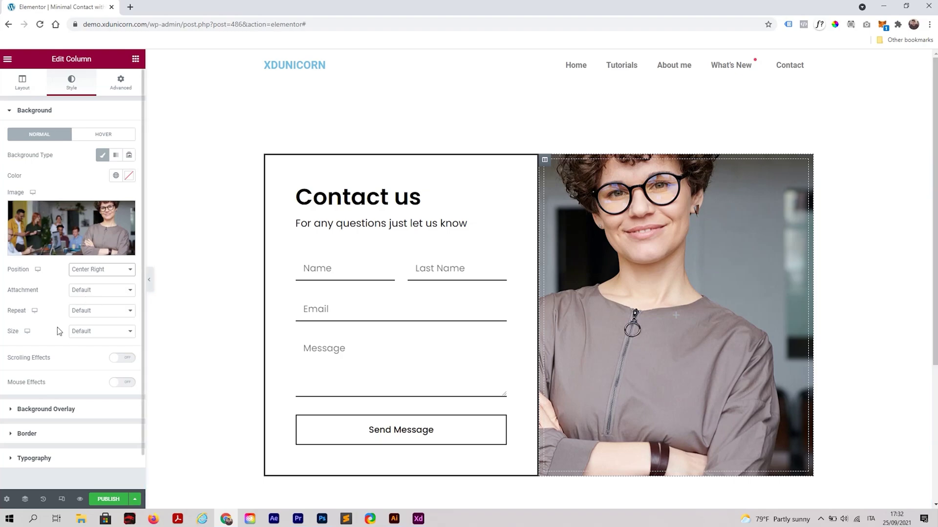
click(82, 332)
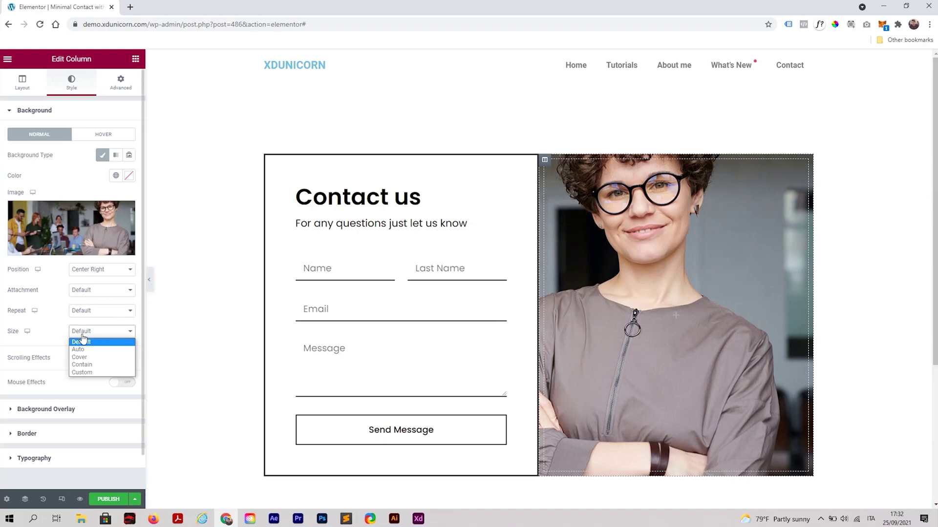
click(95, 358)
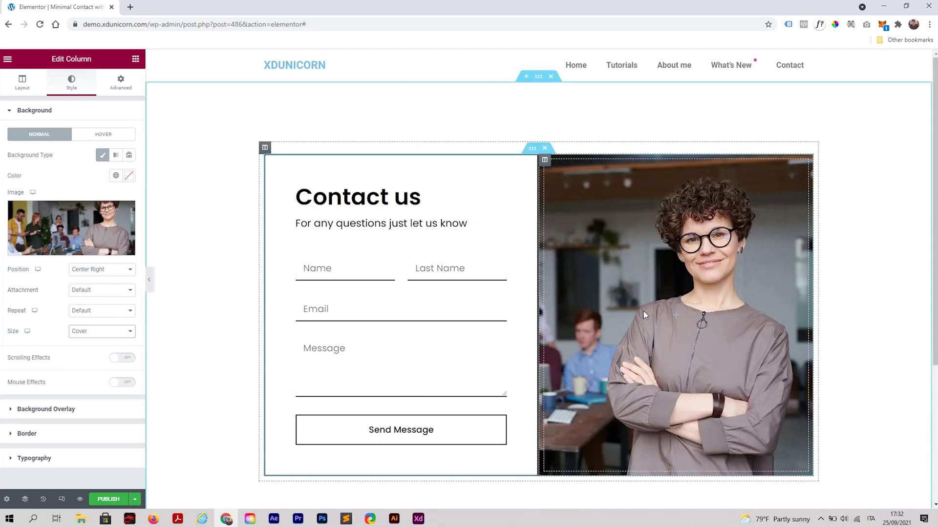
click(150, 279)
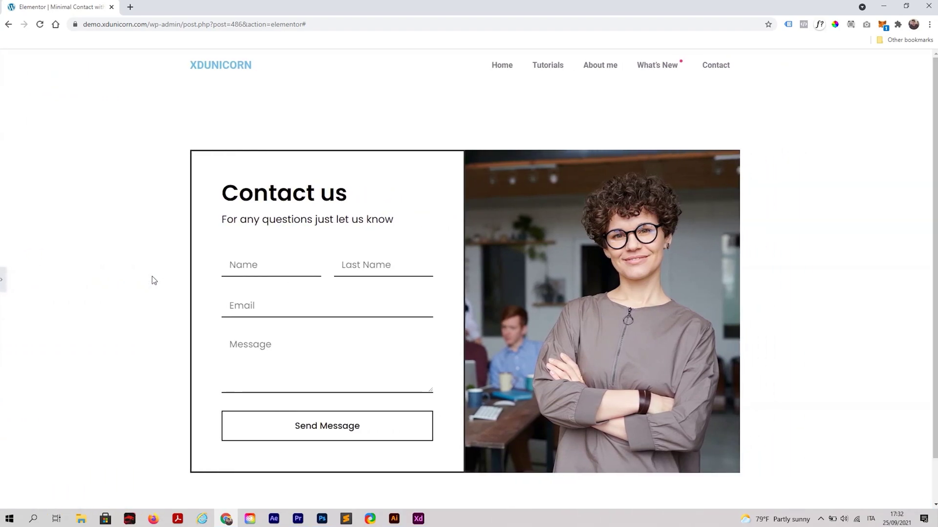
click(2, 280)
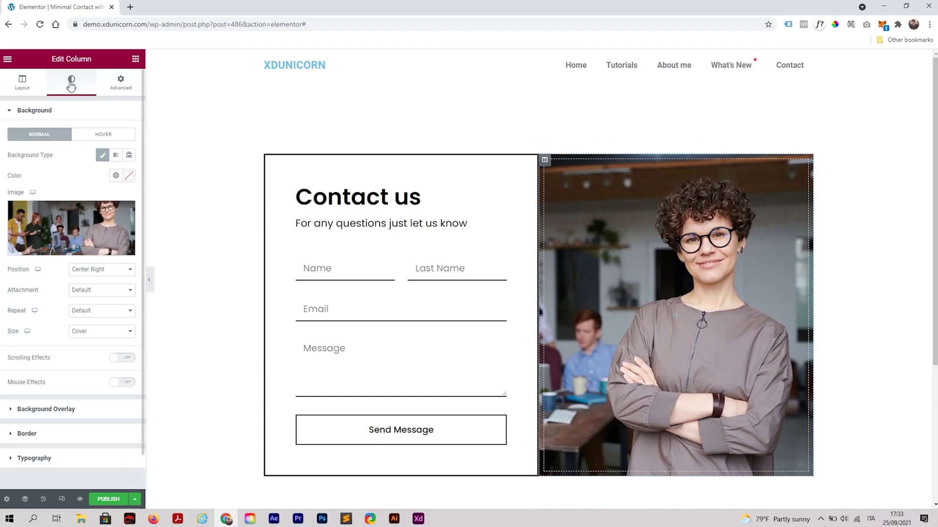
Step: Give the photo column a solid 2 px border in black (#000000)
click(43, 438)
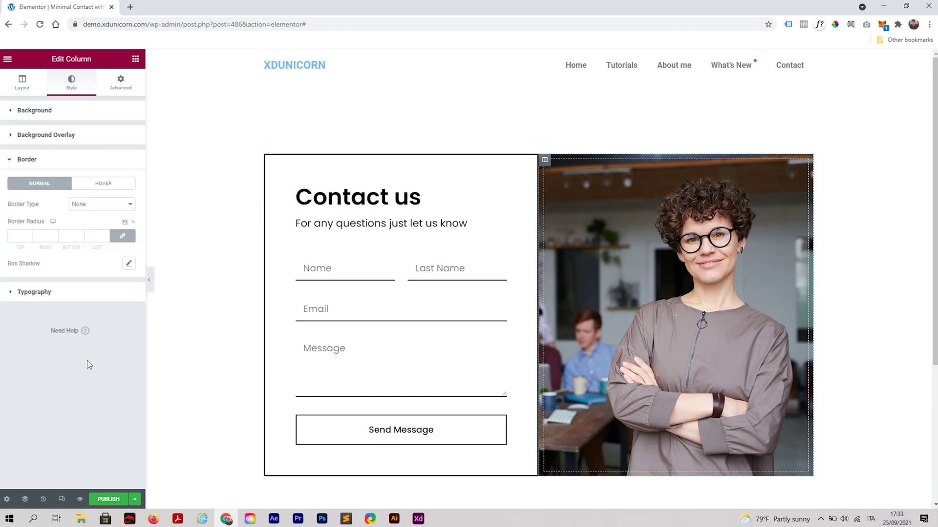
click(88, 205)
click(86, 225)
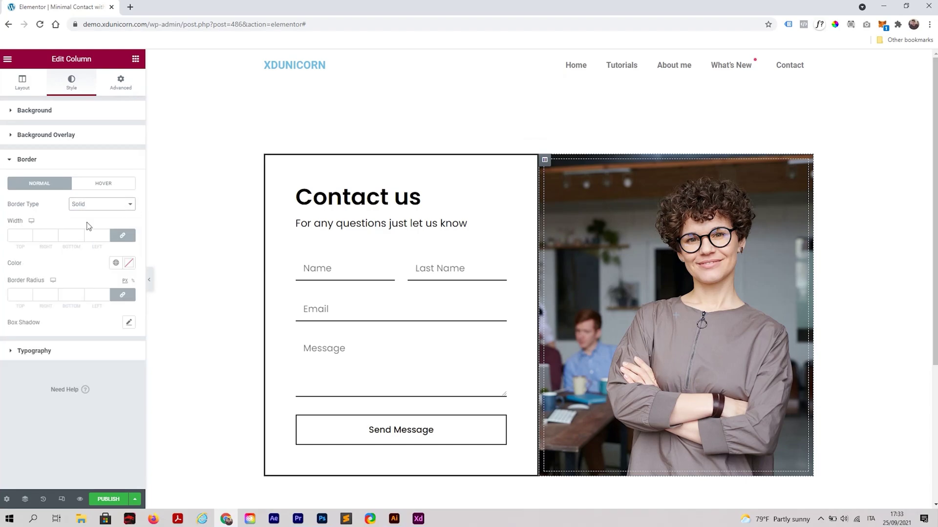
click(22, 234)
text(1)
click(129, 263)
text(#000000)
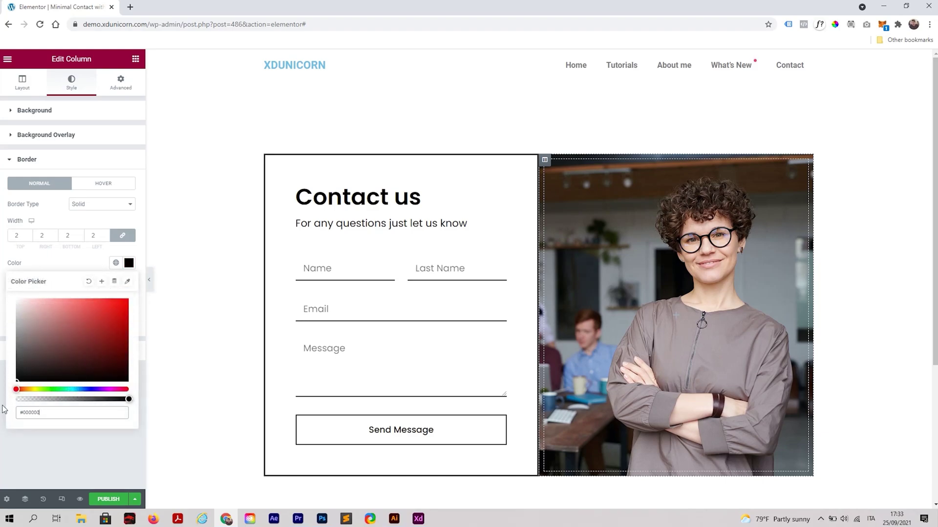
click(74, 266)
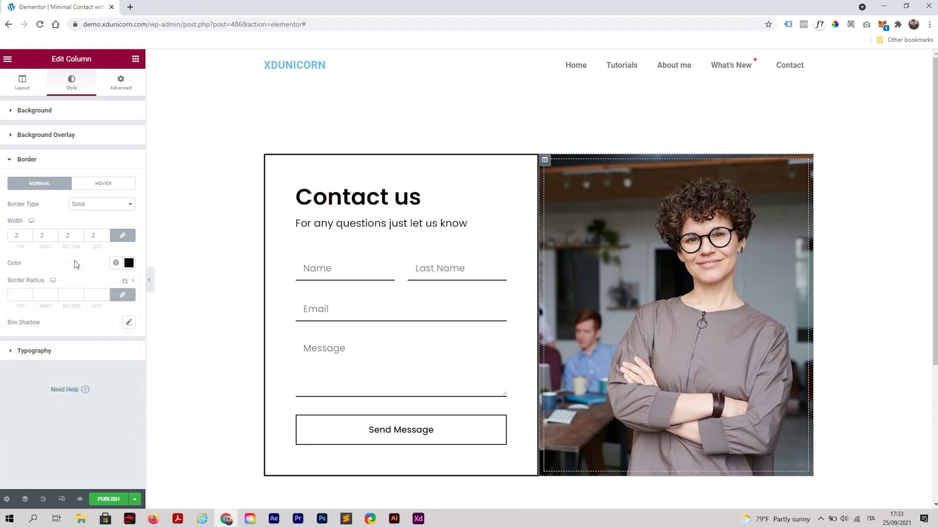
Step: Set the photo column's corner radius to 0 and its left border width to 0
click(19, 295)
text(0)
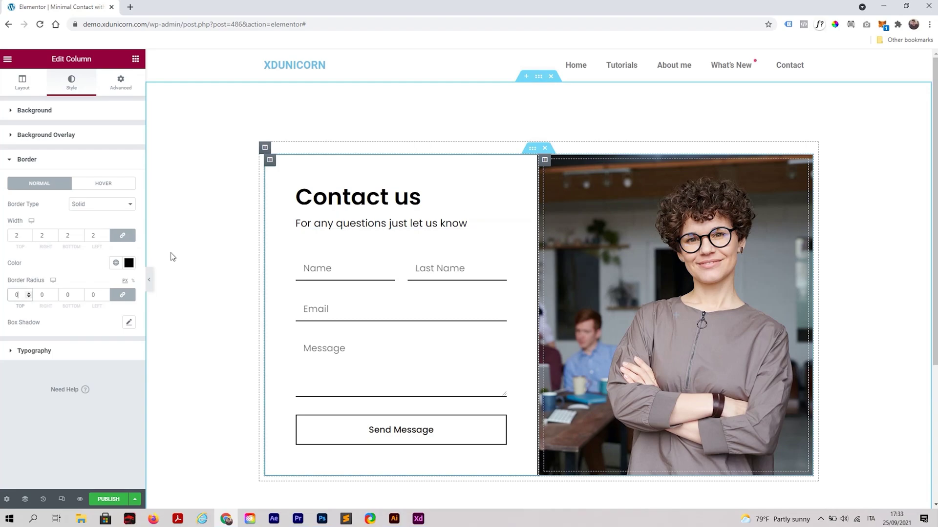
click(123, 235)
click(92, 235)
text(0)
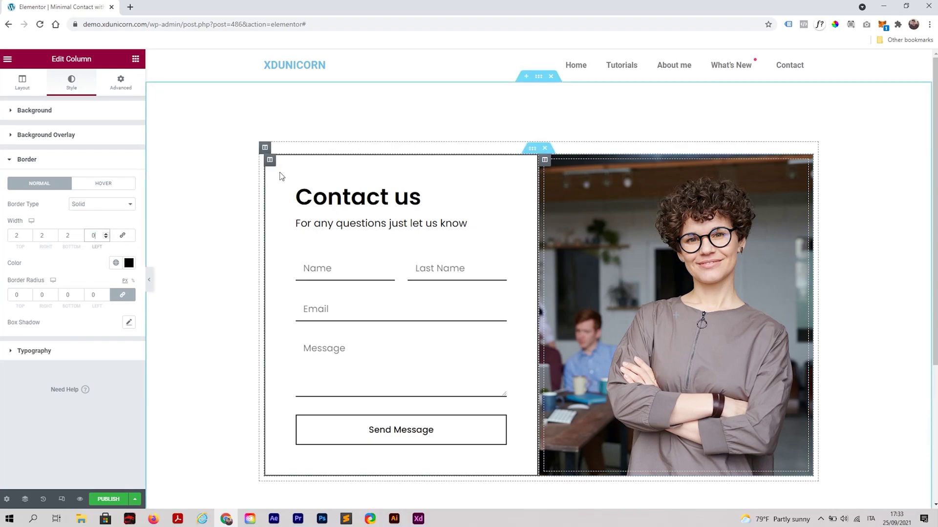
click(269, 160)
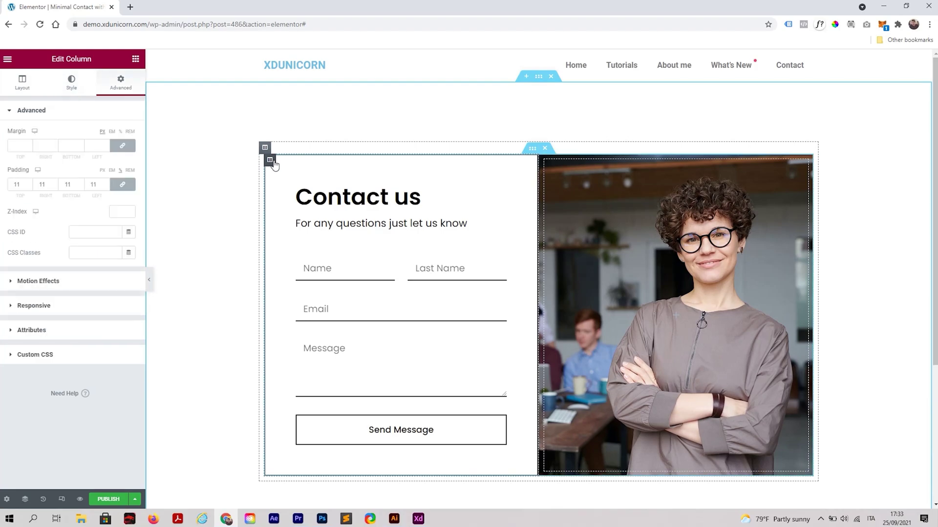
Step: Give the form column a 3 px border with the right edge set to 0, then preview
click(70, 84)
click(62, 185)
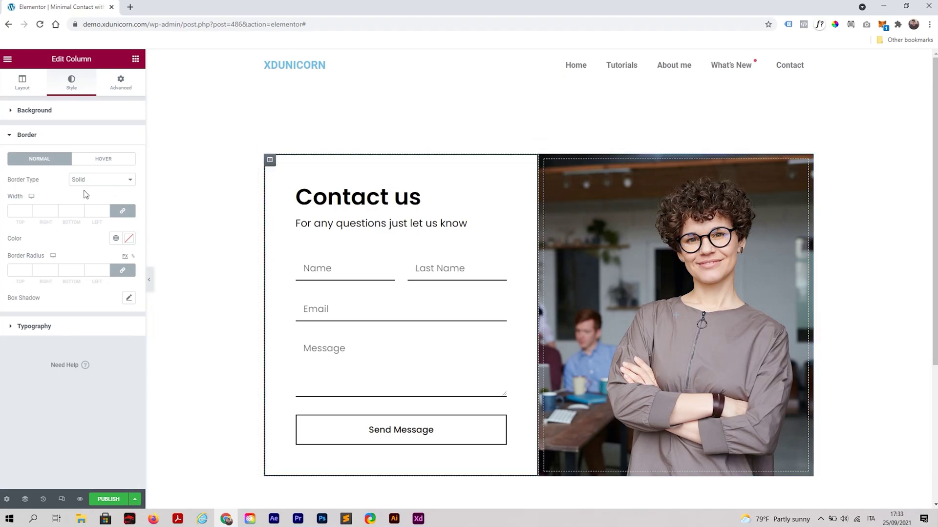
click(22, 210)
text(3)
click(123, 210)
click(53, 213)
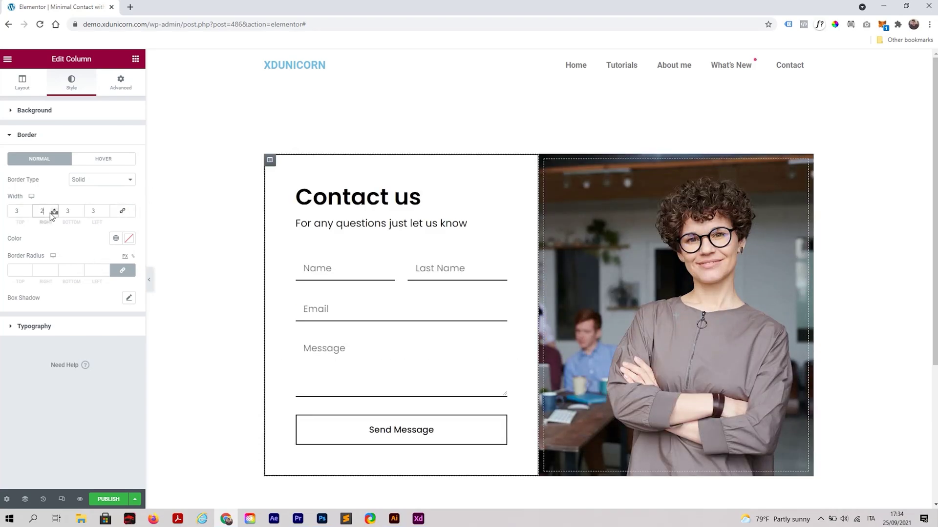
click(53, 210)
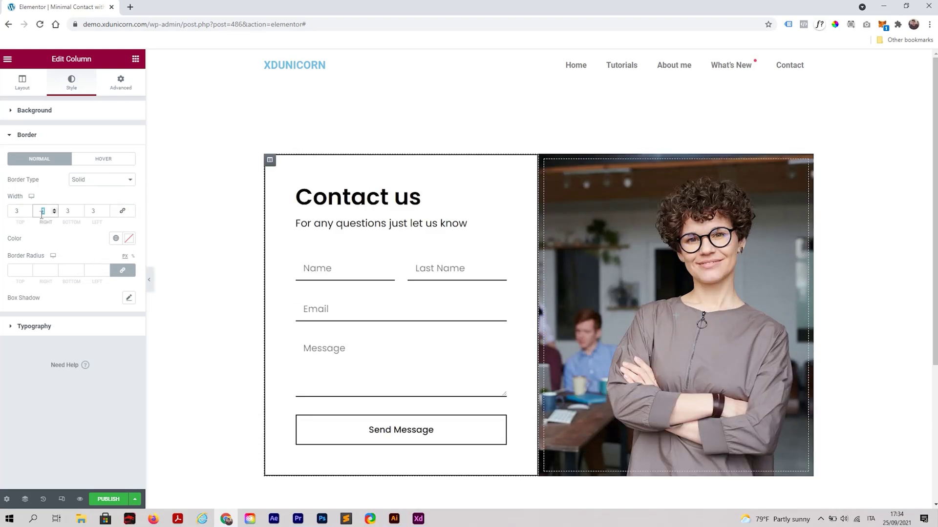
text(00)
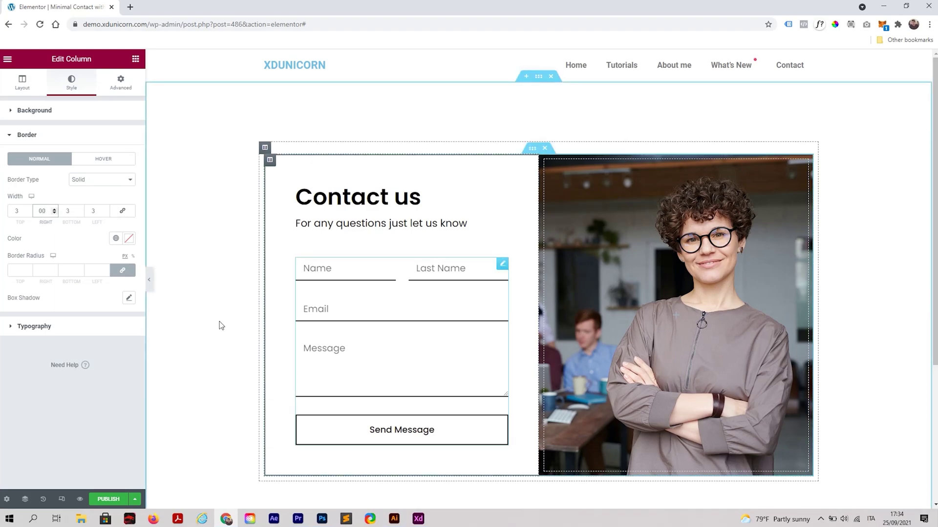
click(149, 279)
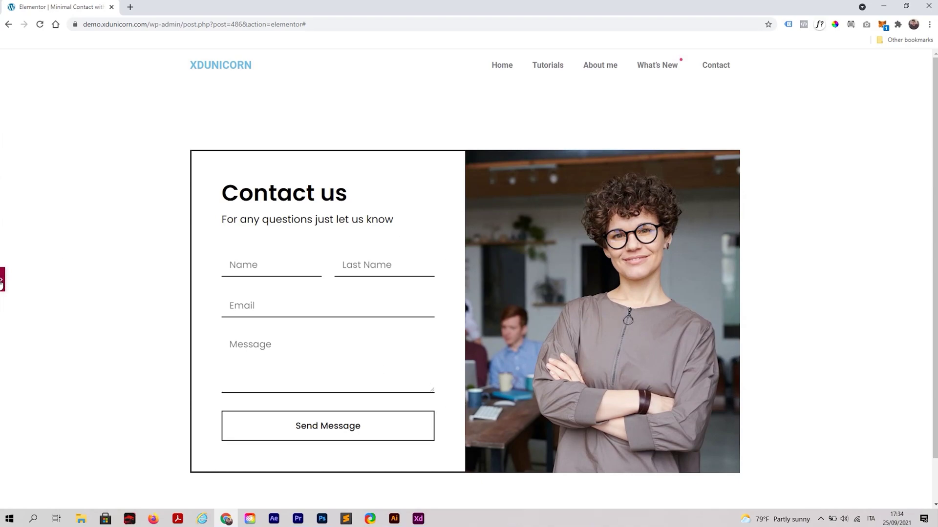
click(4, 279)
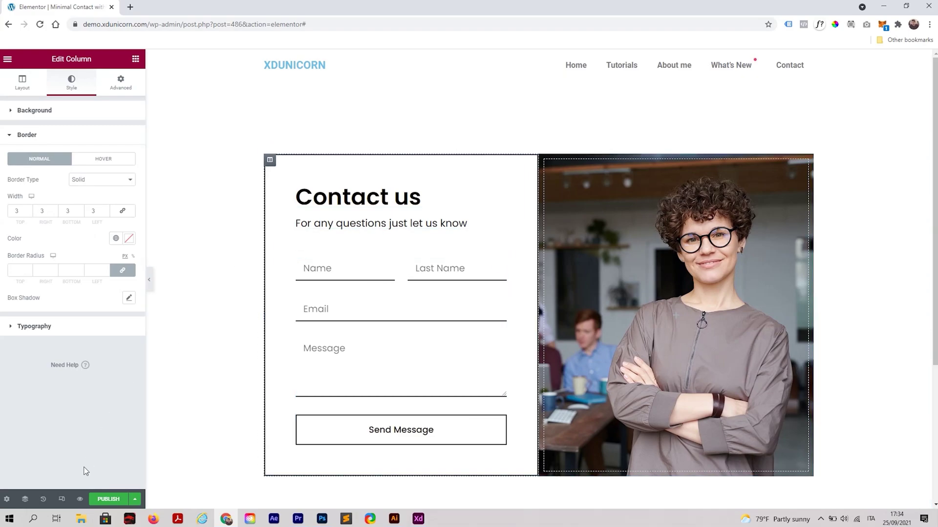
Step: In mobile preview, add a Spacer of about 393 px inside the photo column
click(61, 499)
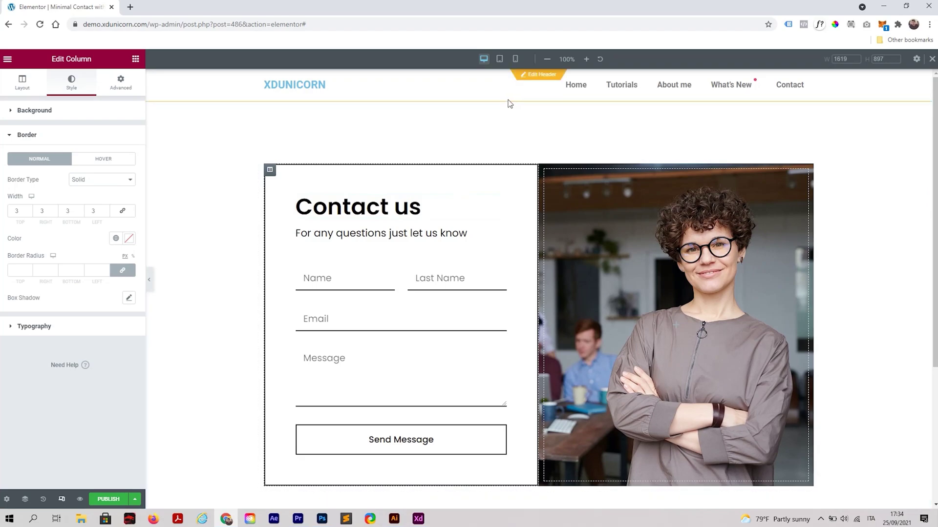
click(515, 60)
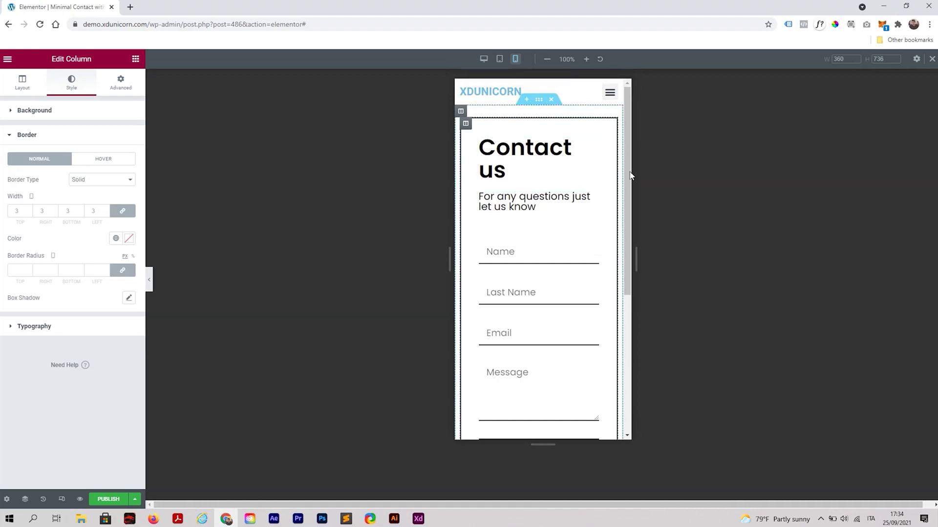
drag(630, 172, 624, 255)
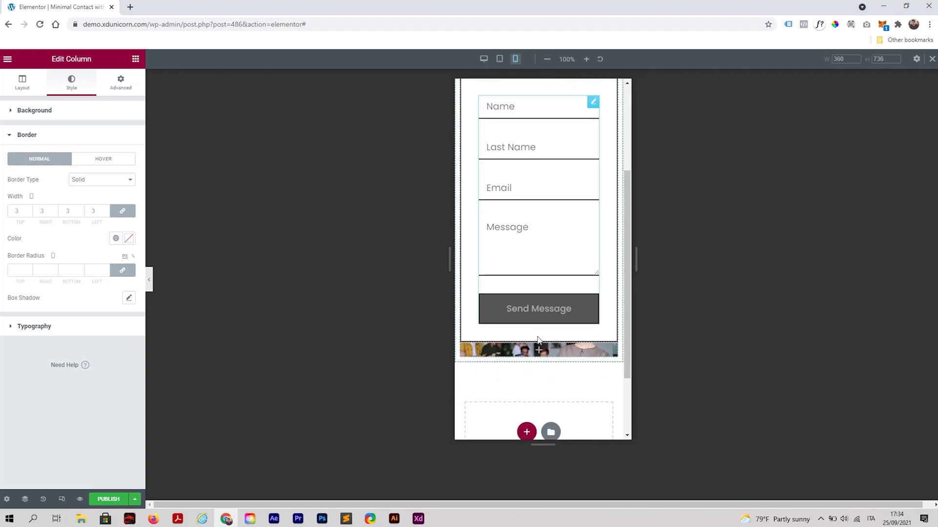
click(540, 355)
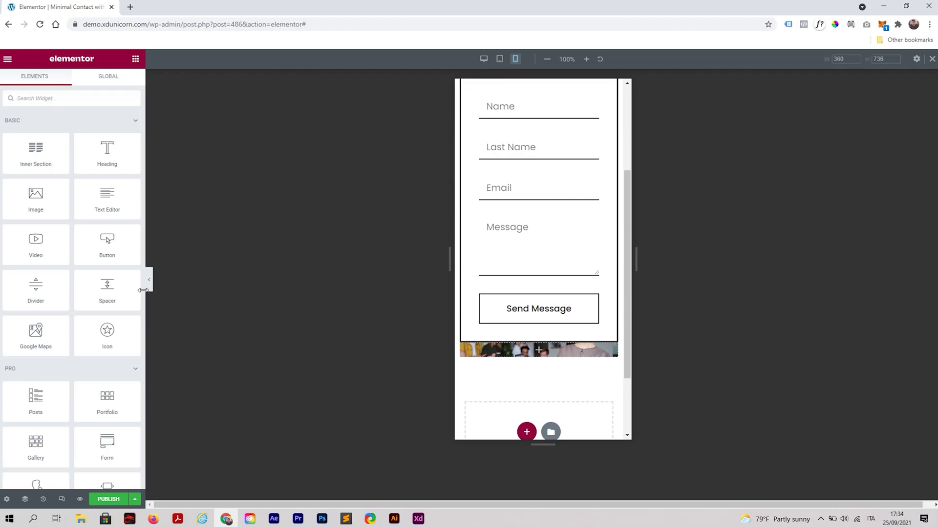
drag(101, 291, 553, 350)
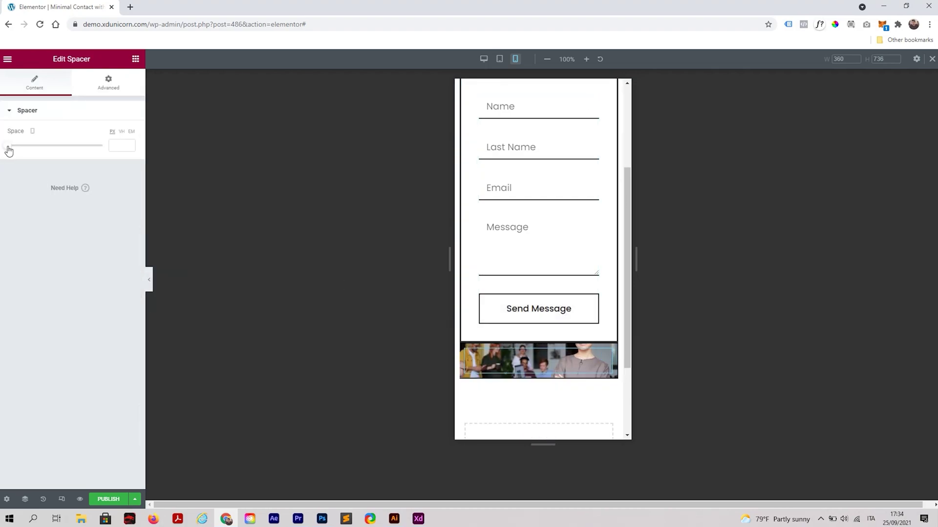
drag(9, 150, 69, 163)
scroll(476, 237, down, 2)
scroll(464, 230, down, 2)
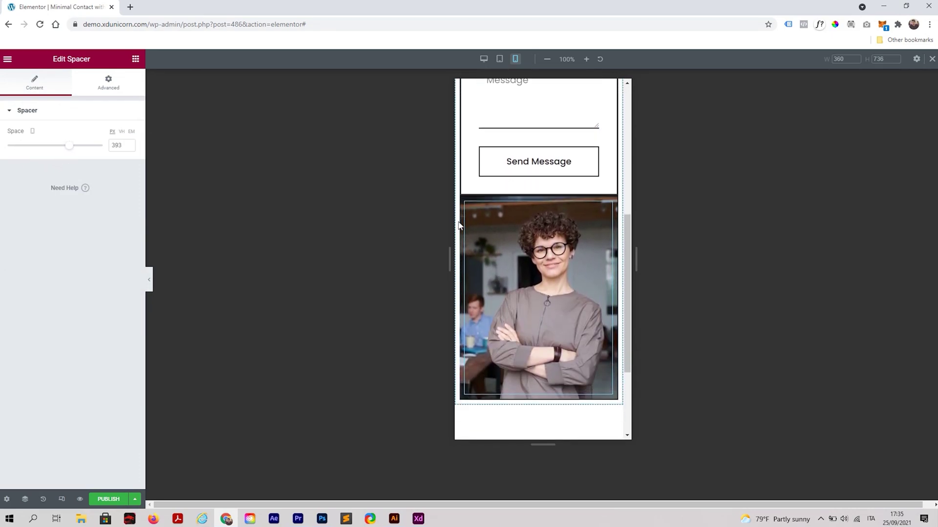
scroll(554, 321, up, 2)
scroll(554, 322, up, 3)
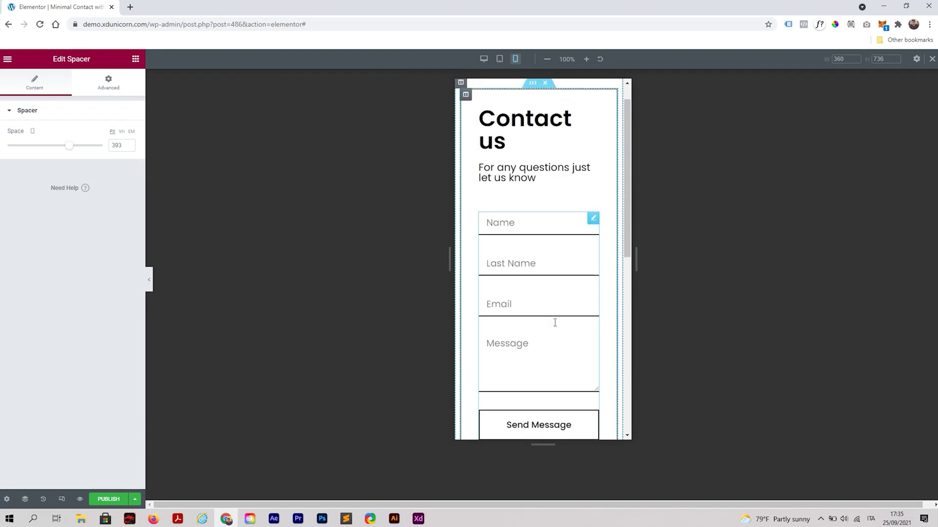
scroll(555, 322, up, 1)
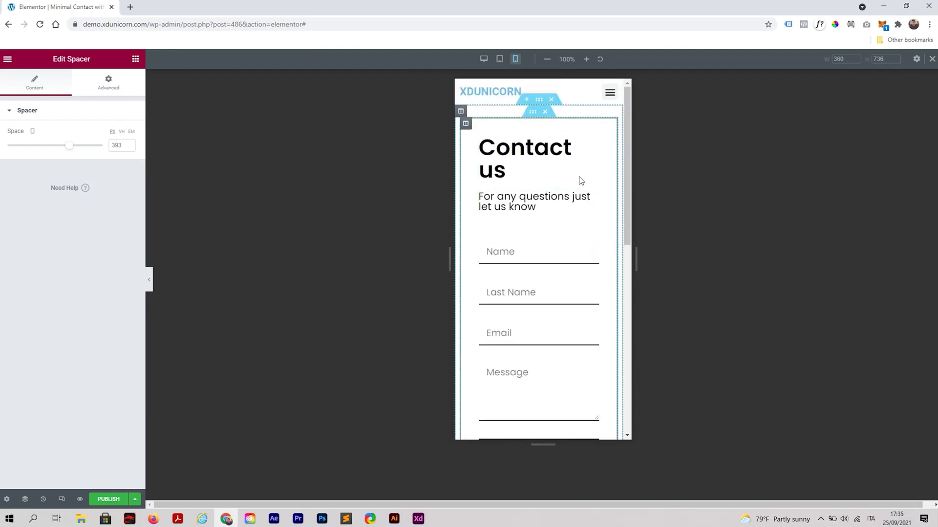
Step: Shrink the mobile Contact us heading to 42 px and set the spacer below it to 10
click(593, 143)
click(128, 155)
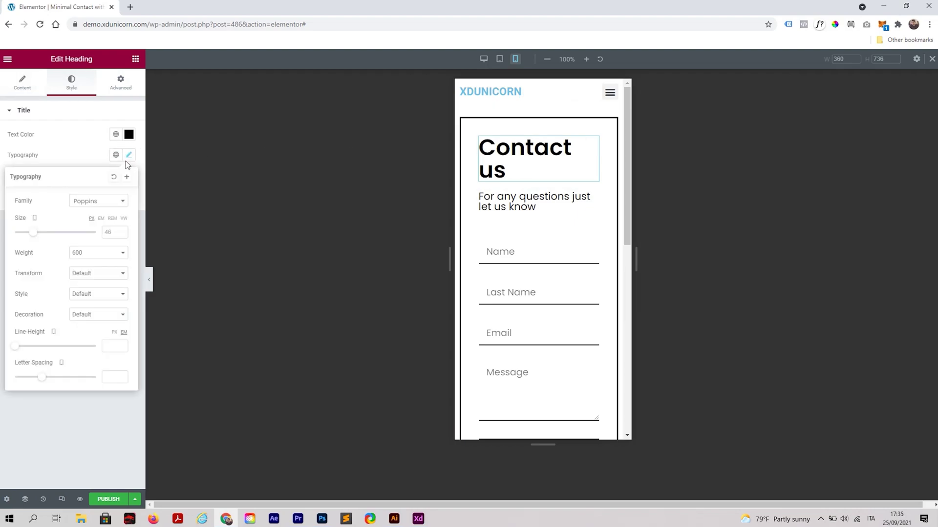
drag(34, 236, 33, 235)
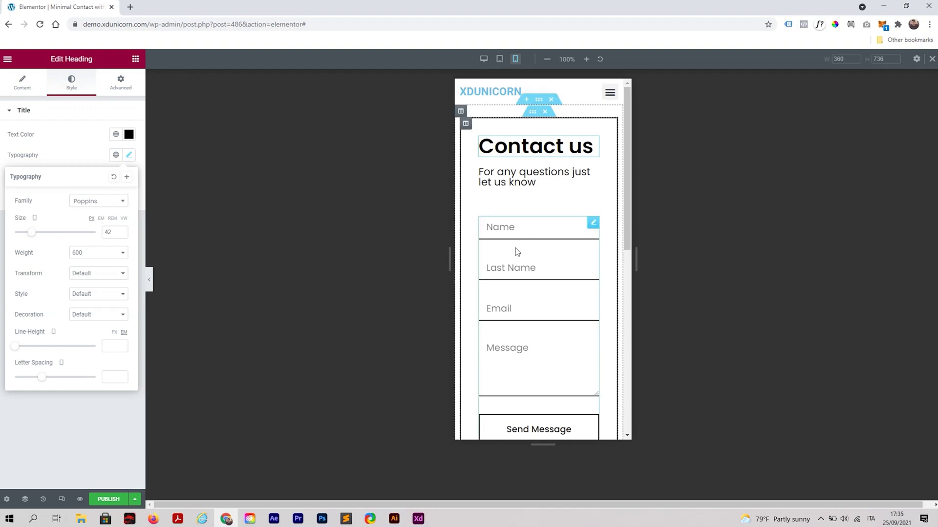
click(592, 203)
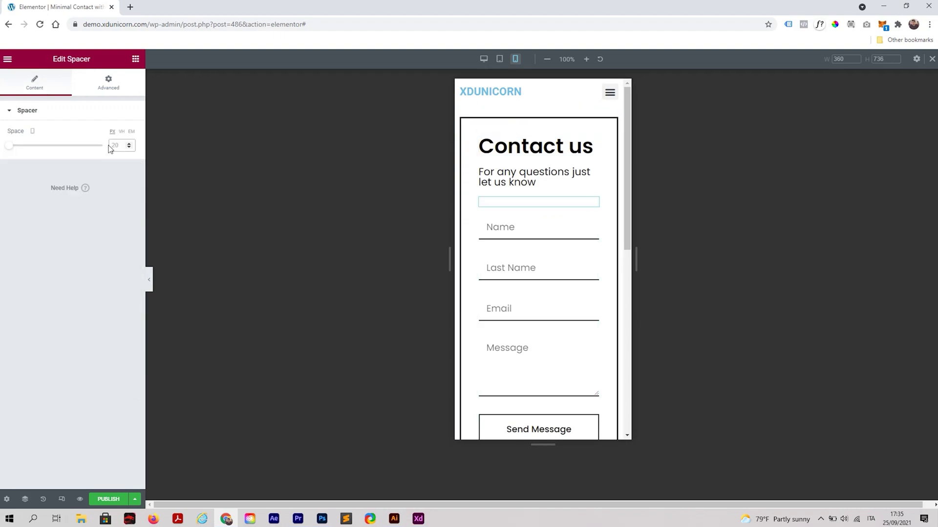
text(10)
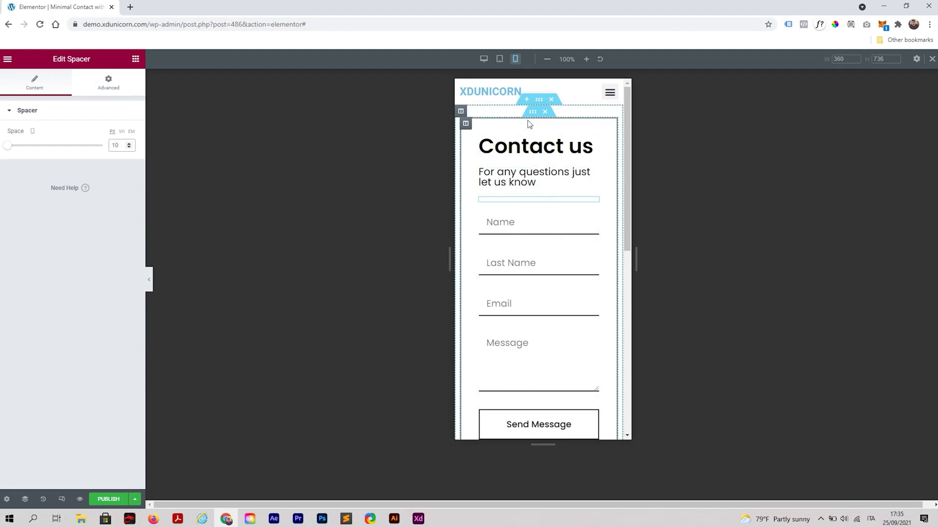
click(532, 113)
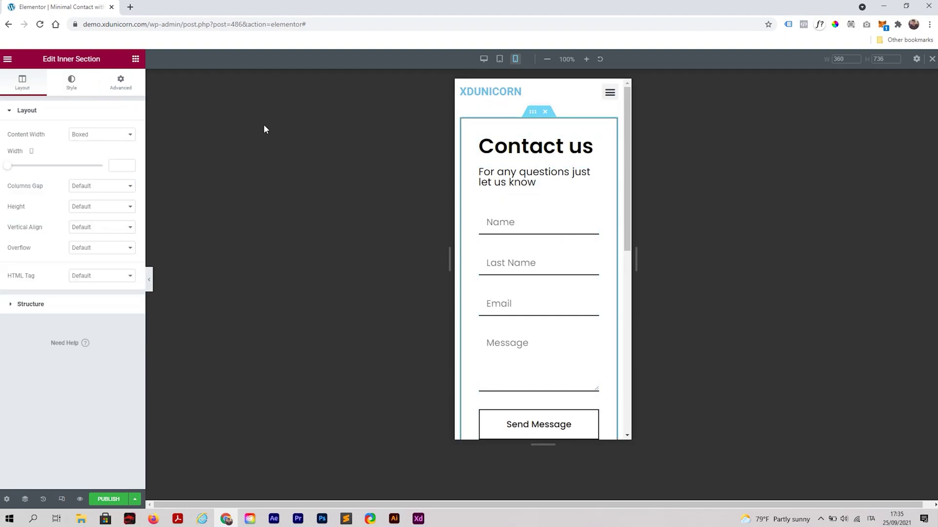
Step: Enable Reverse Columns (Mobile), set the photo spacer to 192 px, and preview
click(120, 83)
click(32, 305)
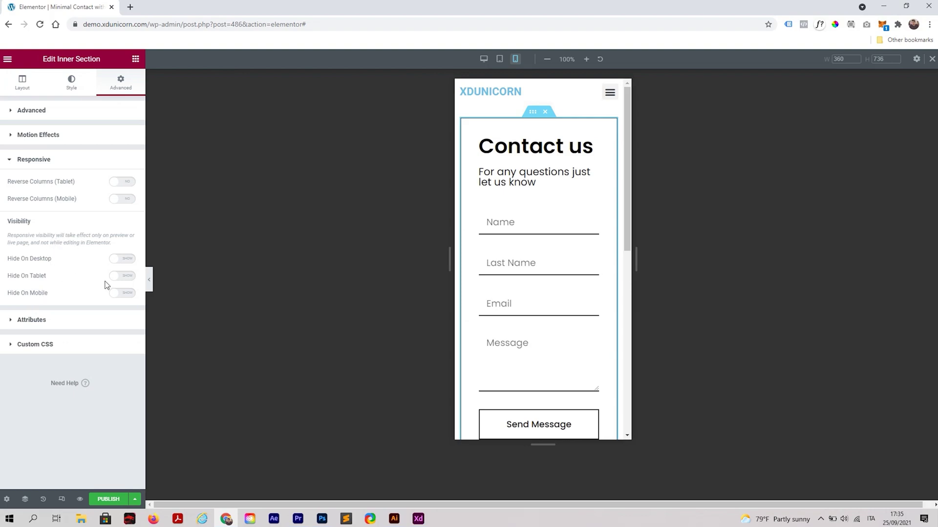
click(122, 203)
mouse_move(606, 138)
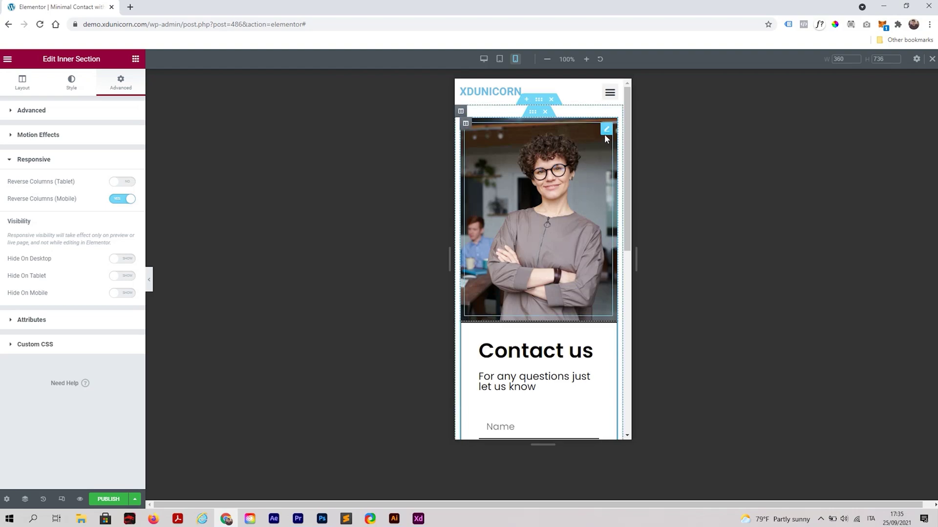
click(606, 132)
mouse_move(93, 146)
mouse_down()
mouse_move(30, 145)
mouse_move(40, 148)
mouse_up()
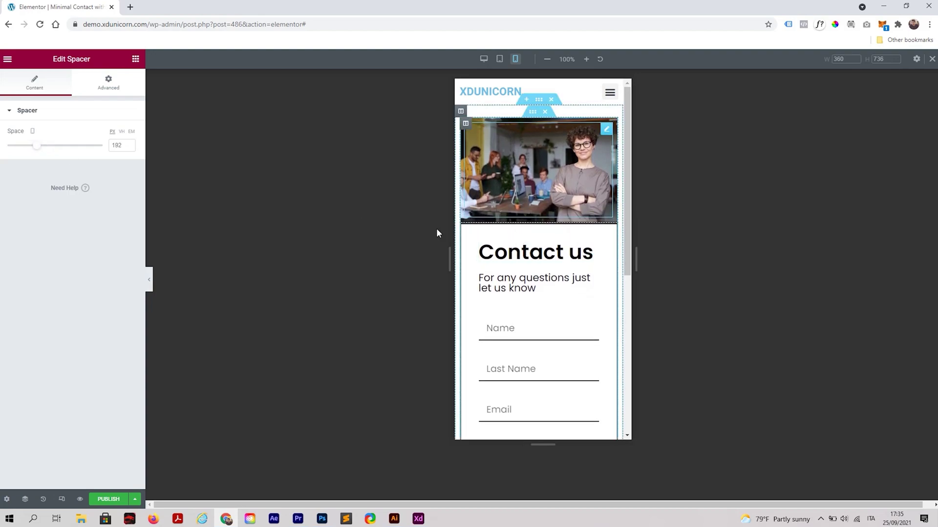
click(149, 279)
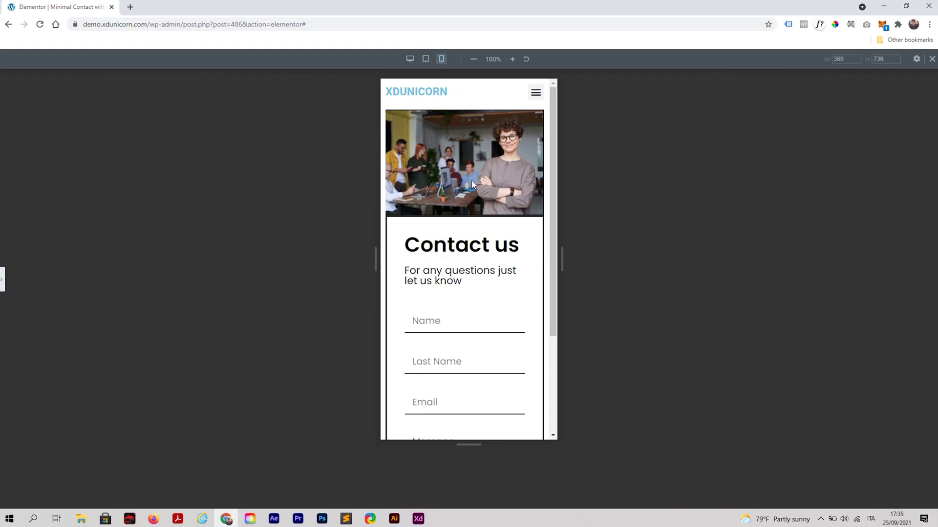
scroll(471, 183, down, 2)
scroll(476, 210, up, 1)
scroll(477, 230, up, 2)
Step: Give the photo column 3-wide borders with the bottom edge set to 0
click(2, 279)
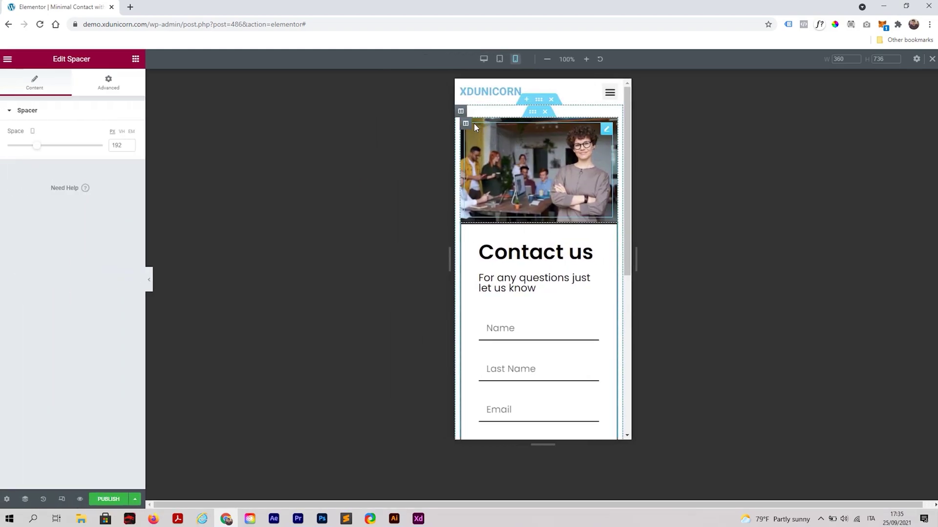
click(466, 124)
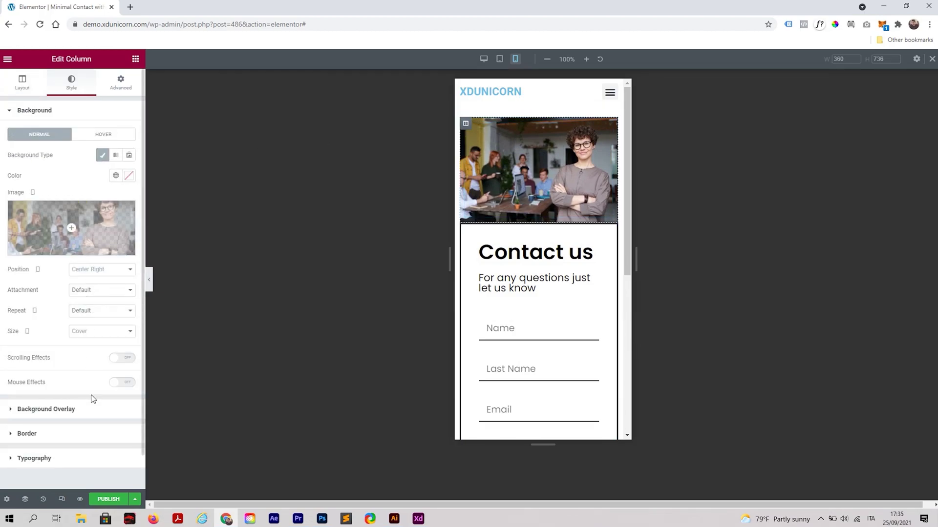
click(70, 434)
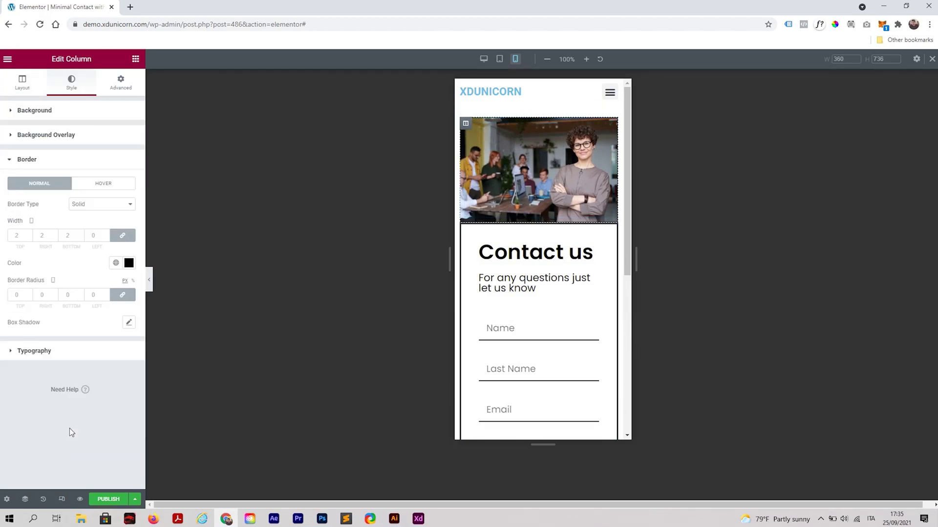
click(21, 236)
key(BackSpace)
text(3)
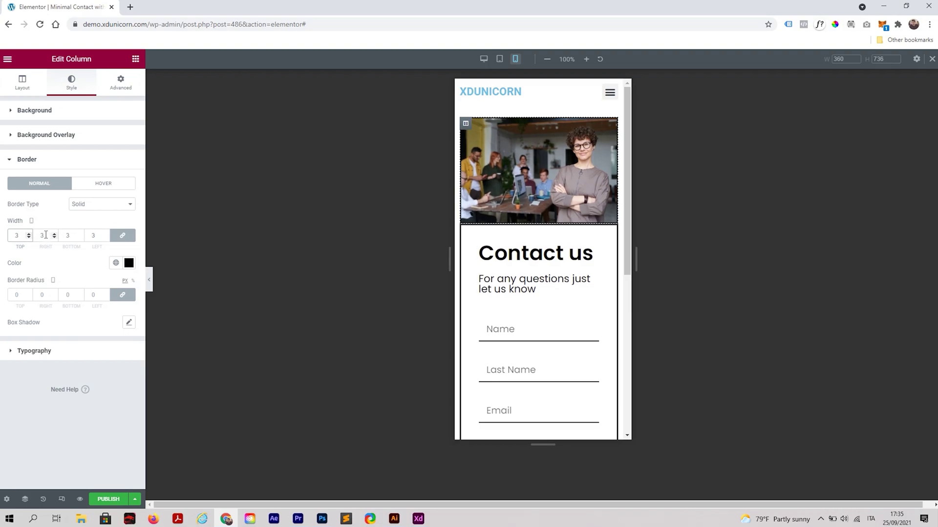
click(122, 235)
click(68, 236)
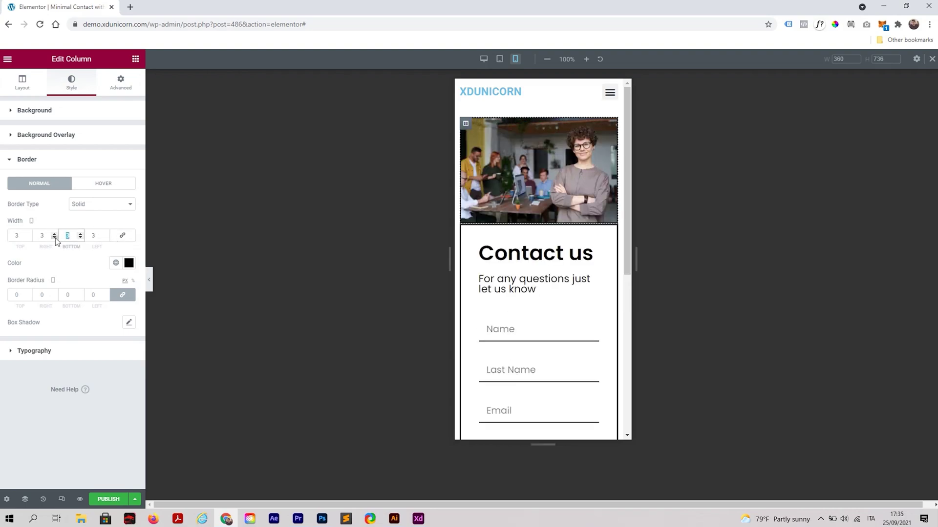
text(0)
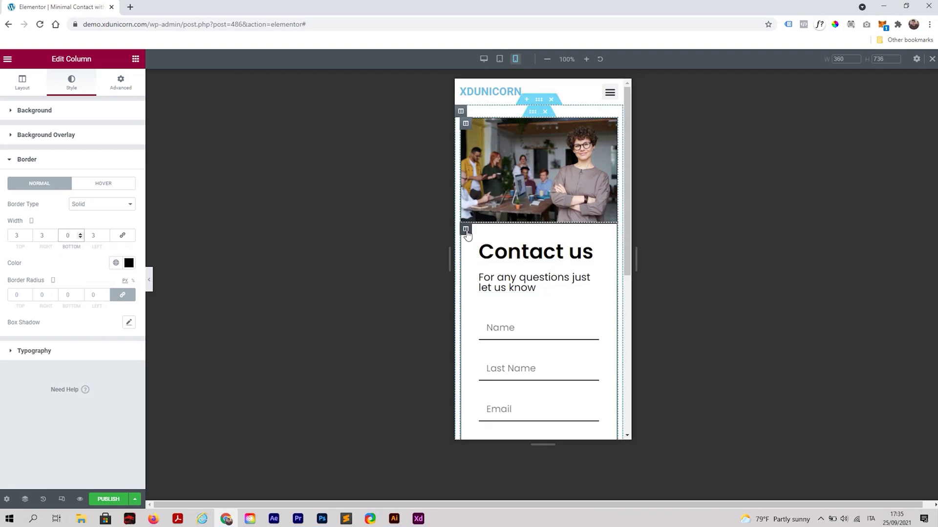
Step: Set the form column's top border width to 0, leaving the other sides at 3
click(465, 231)
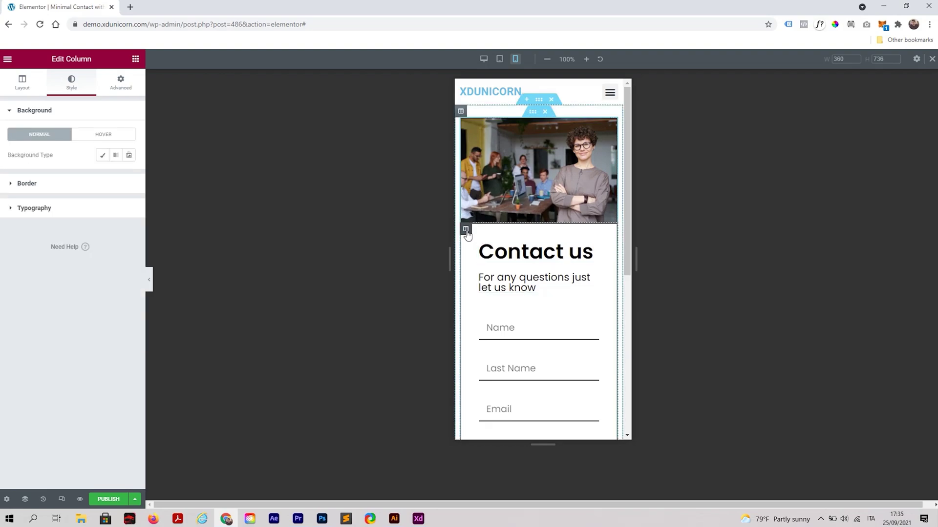
click(118, 88)
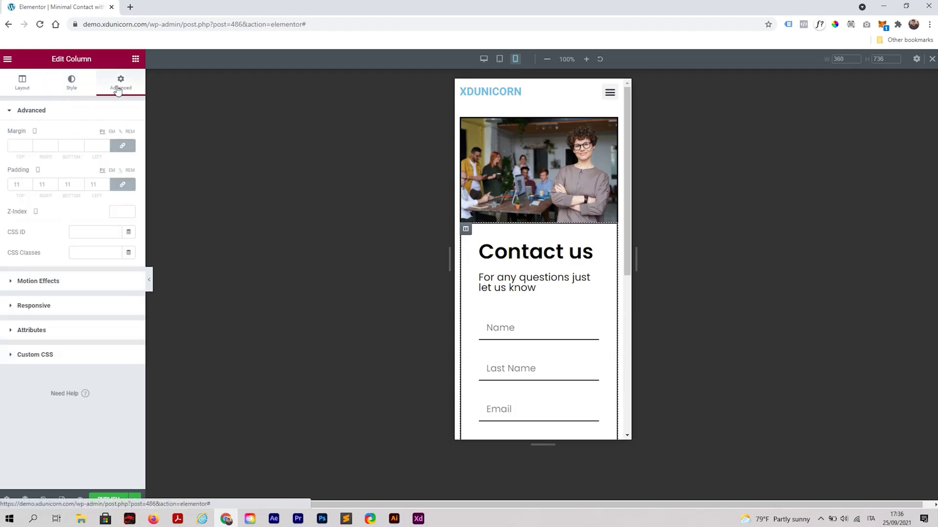
click(71, 86)
click(42, 183)
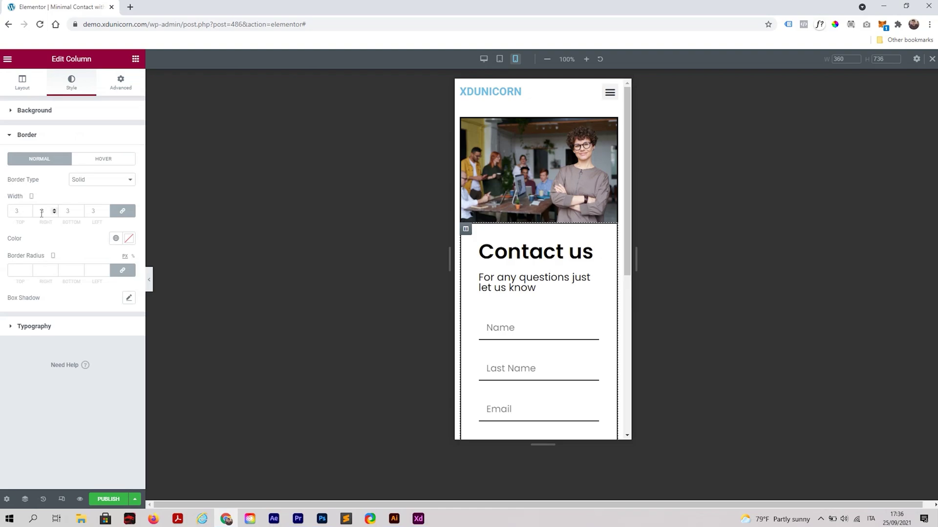
click(122, 211)
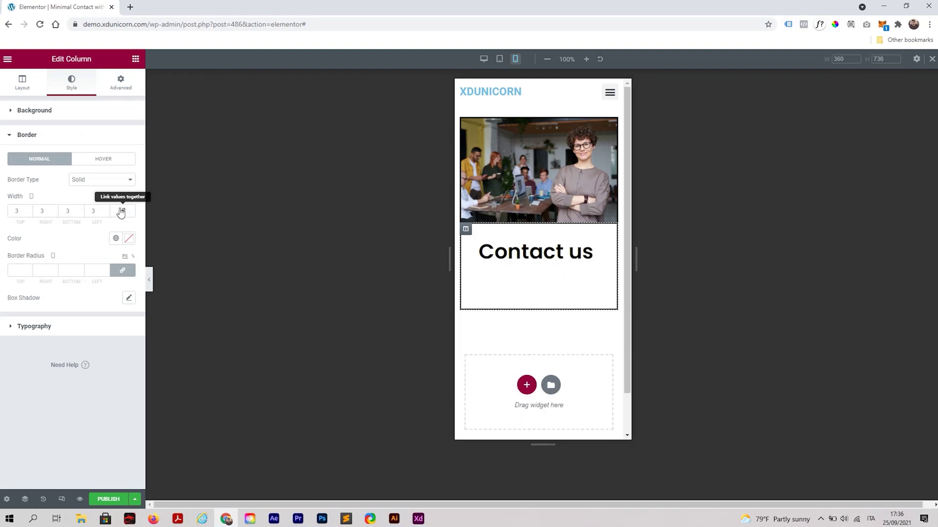
double_click(16, 211)
text(0)
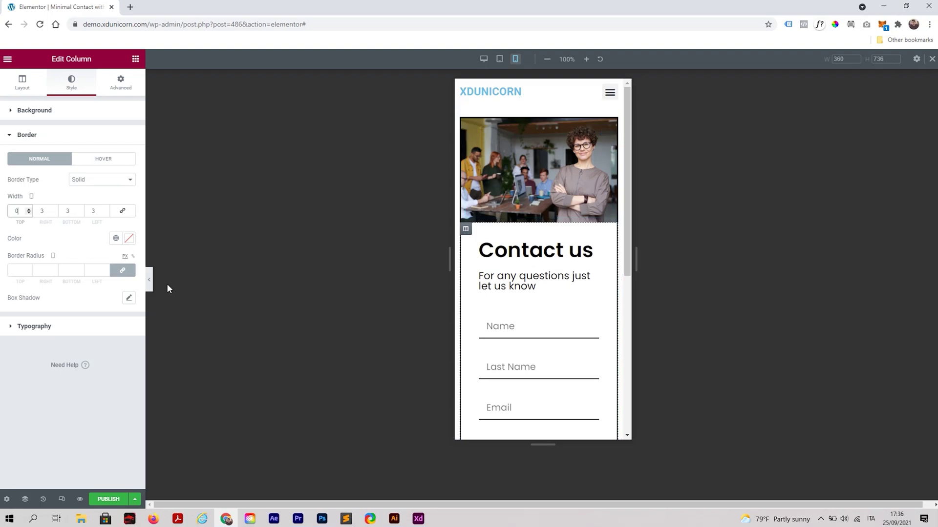
Step: Check the mobile and desktop previews, then Update the published page
click(148, 278)
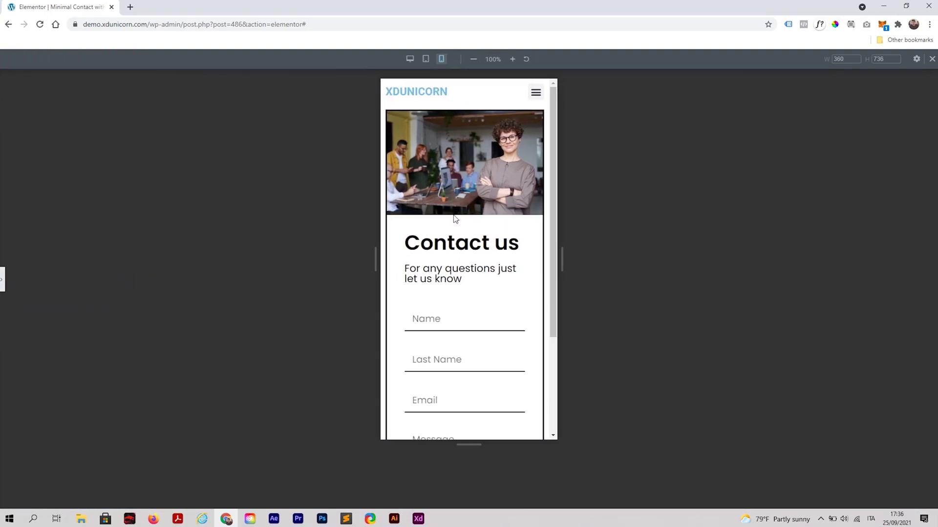
scroll(484, 231, down, 2)
scroll(478, 240, down, 3)
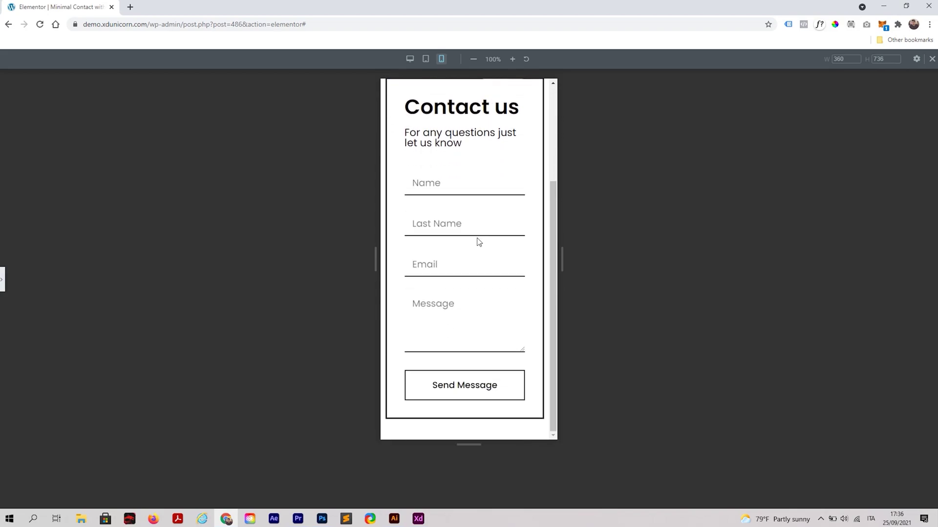
drag(556, 328, 550, 242)
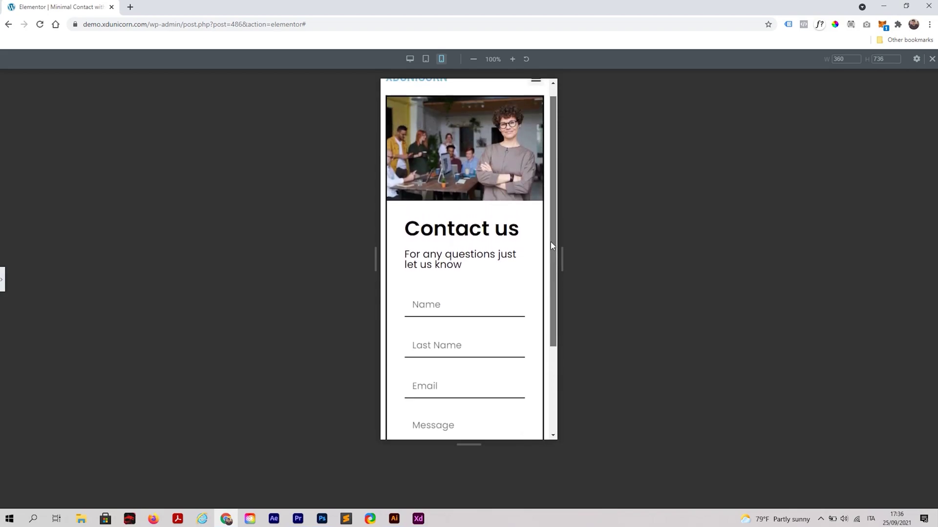
click(411, 65)
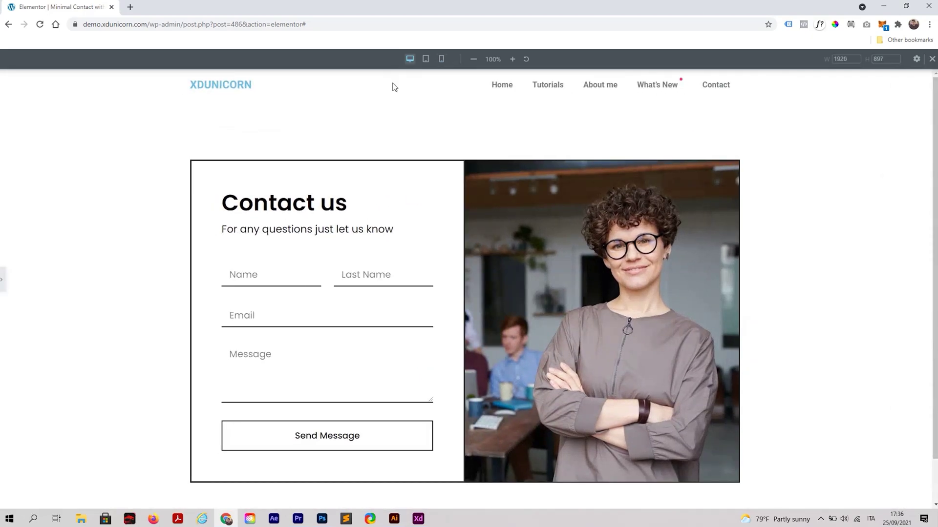
scroll(403, 120, down, 1)
scroll(403, 121, up, 1)
click(3, 279)
click(111, 498)
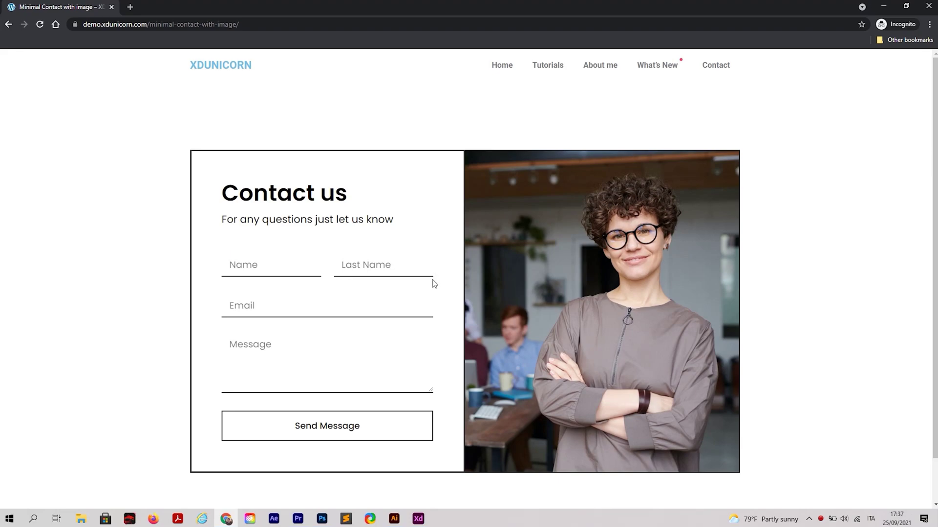
click(268, 273)
key(Tab)
click(321, 311)
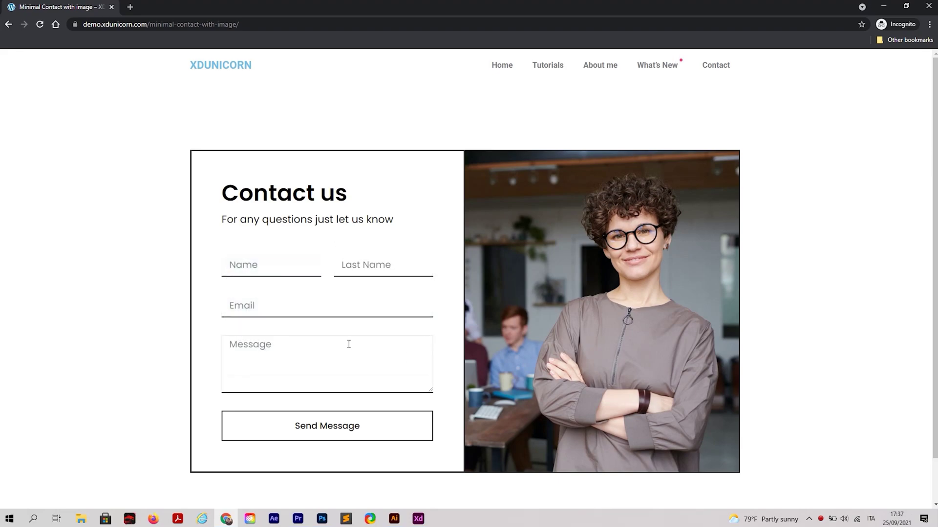